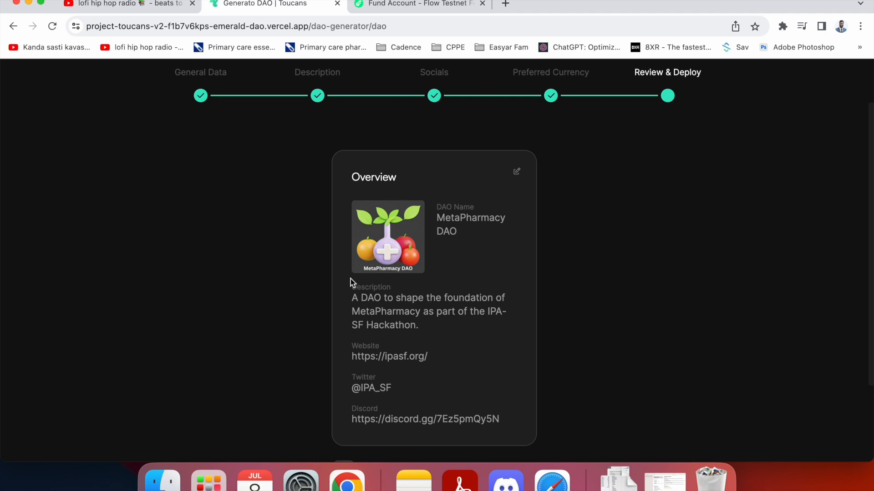
- Review the DAO overview and deployment cost, and copy the connected account's wallet address
scroll(350, 279, "down", 3)
scroll(442, 211, "up", 5)
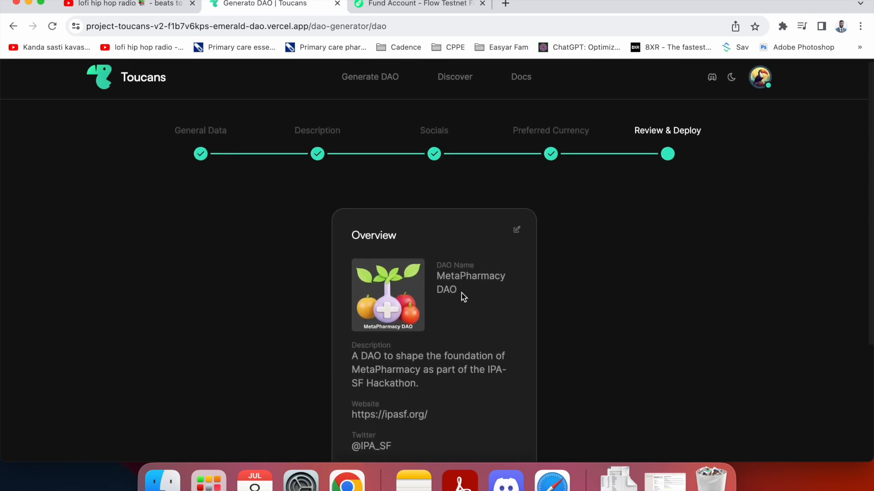
scroll(462, 293, "down", 4)
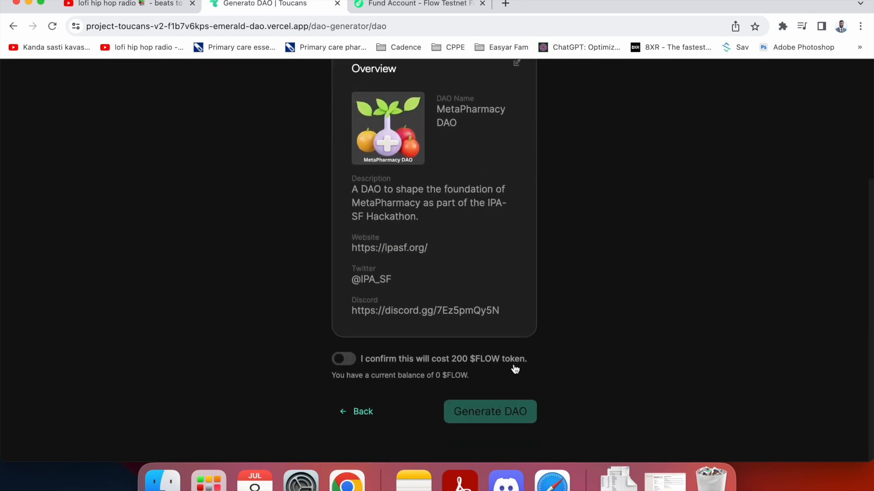
scroll(515, 369, "up", 4)
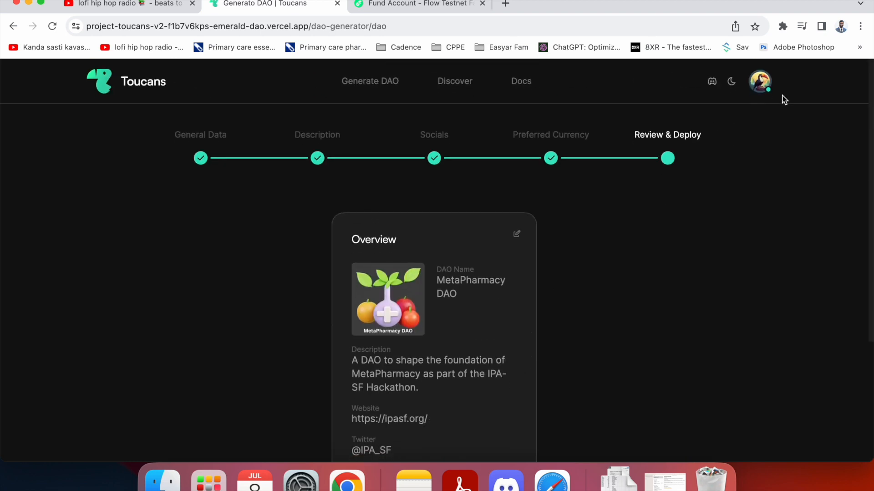
left_click(767, 90)
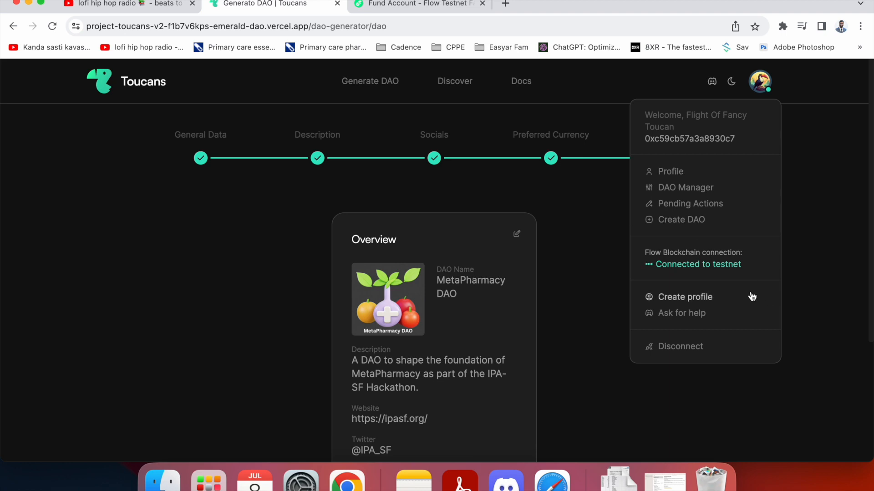
mouse_move(745, 146)
left_click(742, 140)
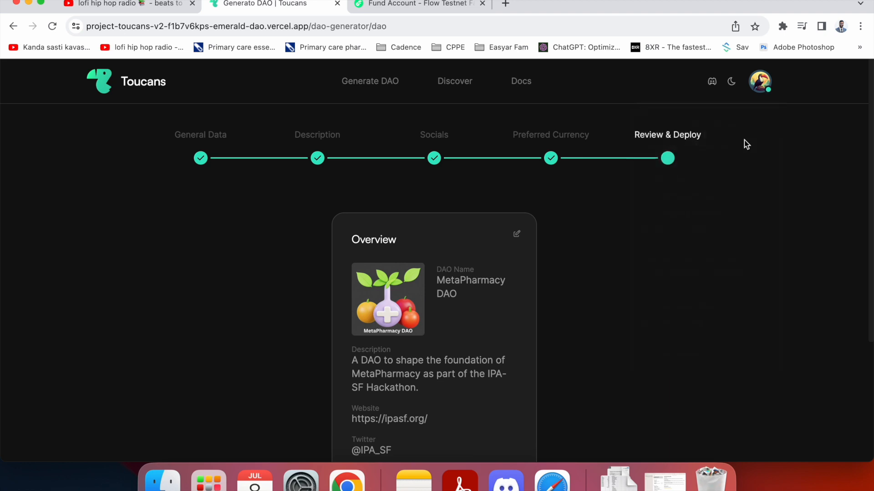
- Switch to the Flow testnet faucet, paste the copied wallet address as the account address and keep Testnet FLOW as the token
left_click(411, 3)
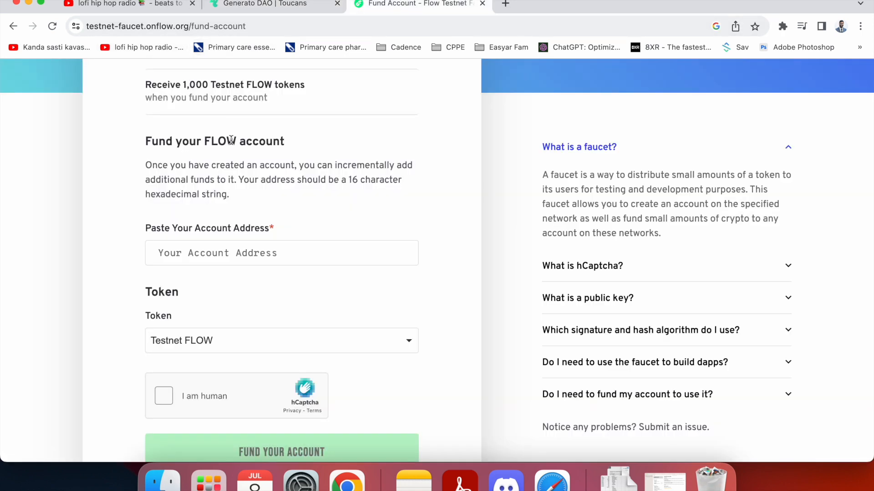
scroll(231, 140, "down", 4)
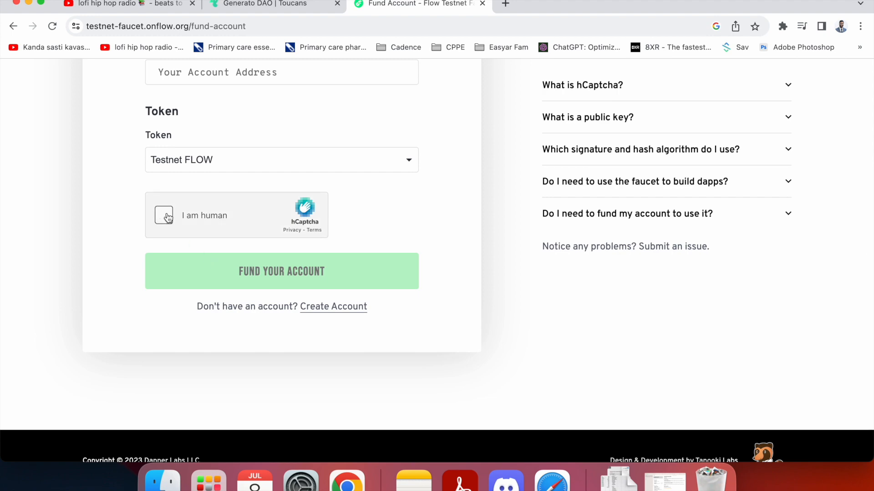
scroll(242, 255, "up", 5)
left_click(226, 296)
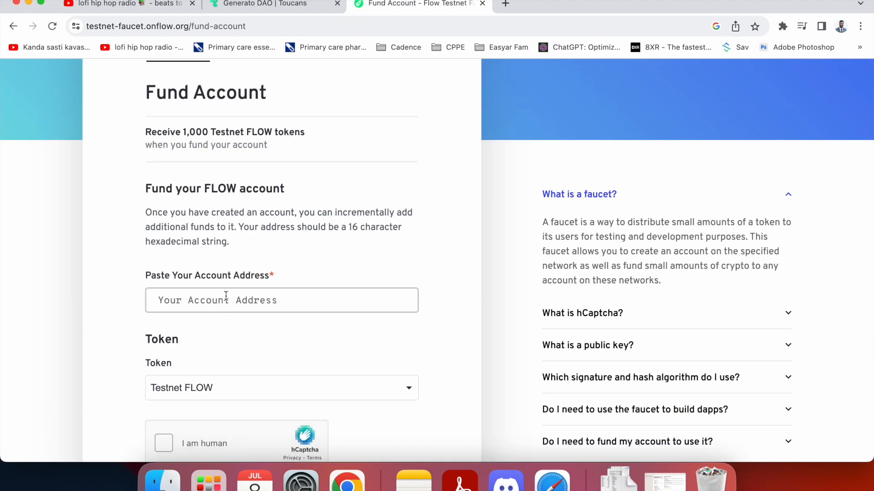
key("super+v")
scroll(171, 322, "down", 3)
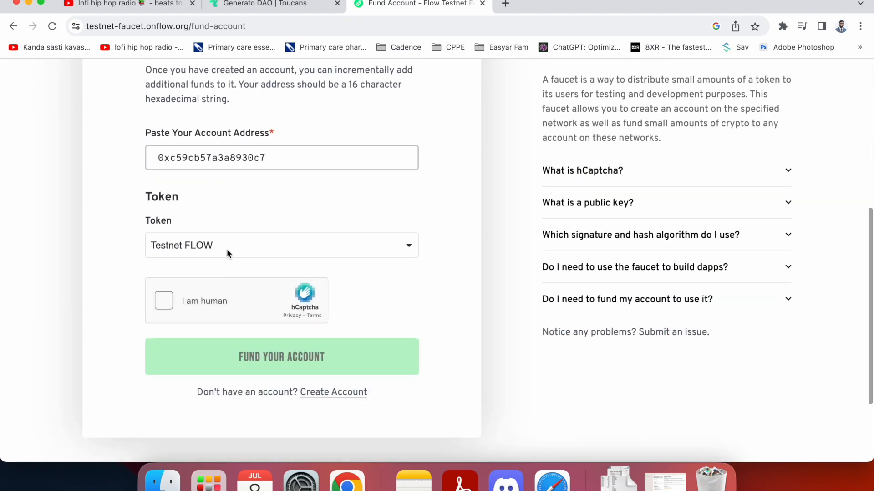
left_click(226, 250)
left_click(228, 248)
- Complete the faucet's hCaptcha human check by selecting the dog in both images and verifying
left_click(168, 304)
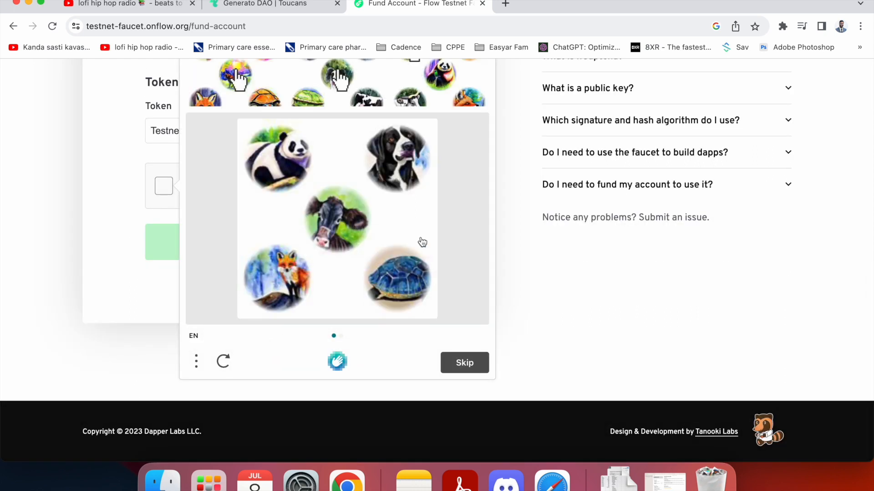
scroll(422, 242, "up", 3)
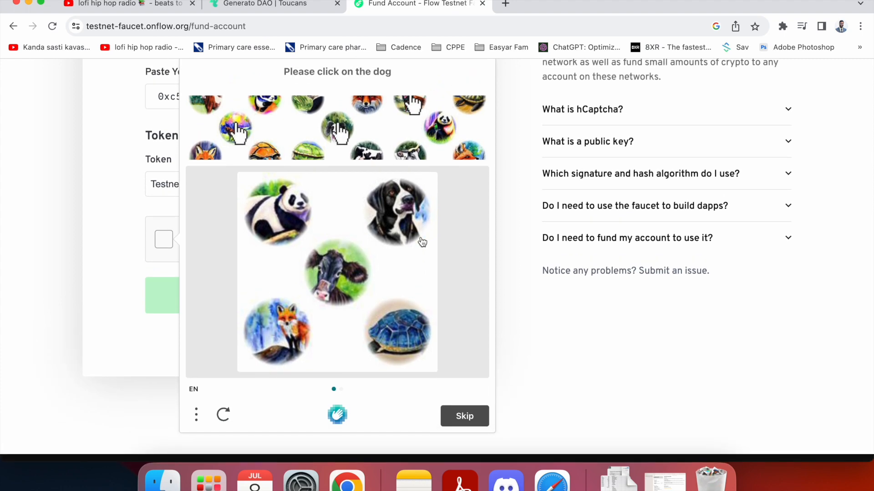
left_click(398, 234)
left_click(464, 416)
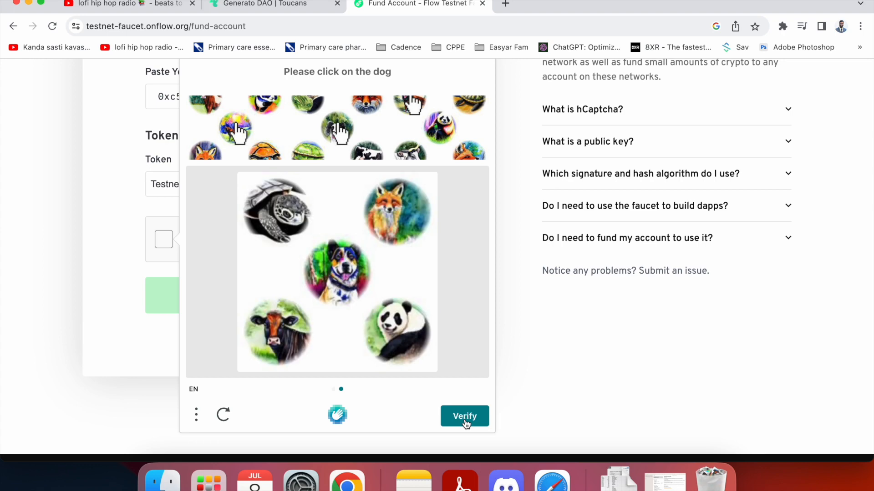
scroll(440, 296, "up", 3)
scroll(441, 293, "down", 3)
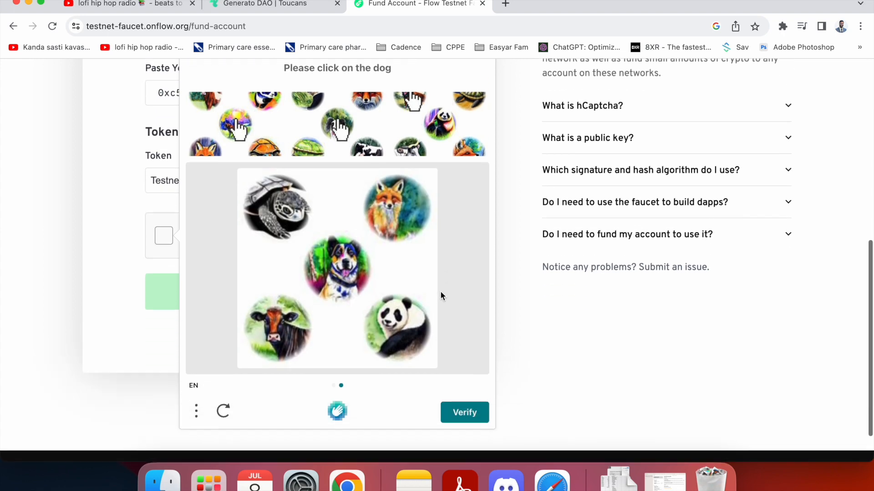
left_click(348, 278)
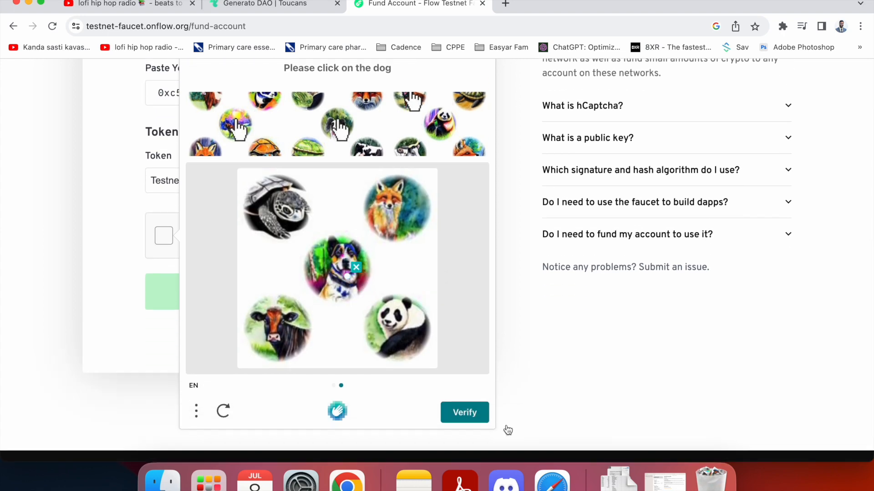
left_click(478, 416)
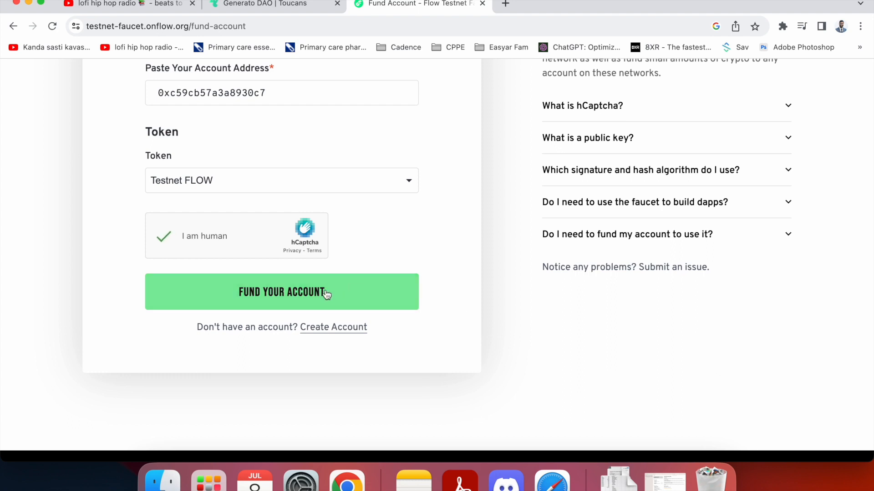
- Request the Testnet FLOW funding and open the funded account's details
left_click(326, 296)
scroll(392, 258, "up", 5)
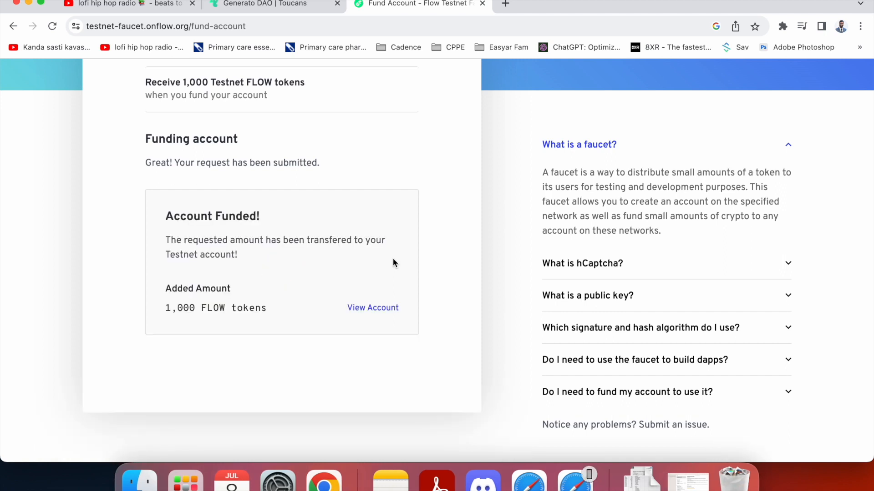
left_click(375, 308)
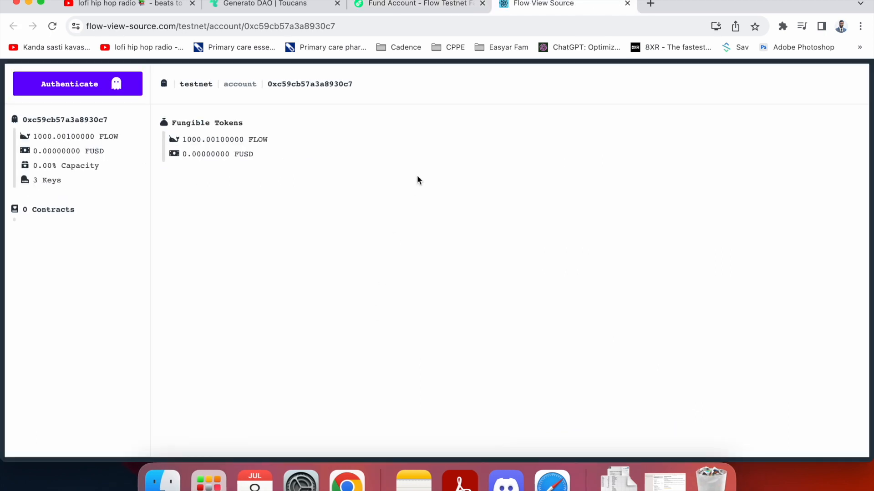
- Return to the Toucans DAO generator and refresh the $FLOW balance by revisiting Preferred Currency and returning to Review & Deploy
left_click(279, 5)
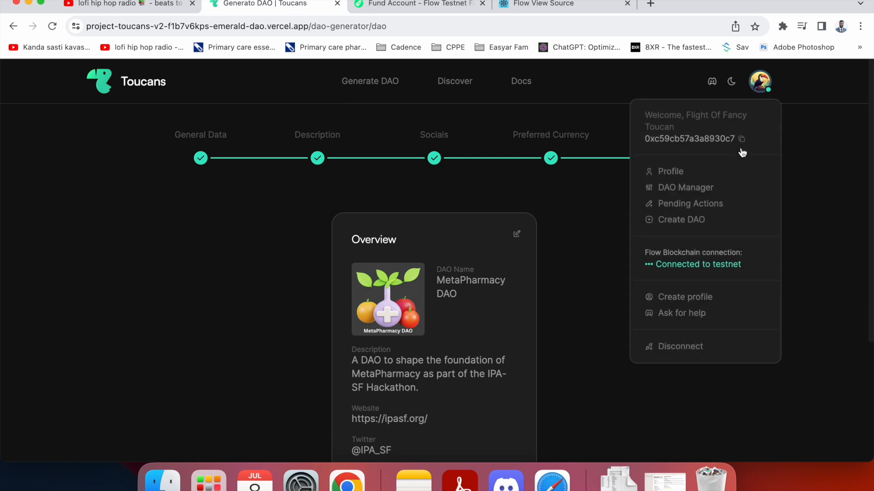
scroll(812, 245, "down", 5)
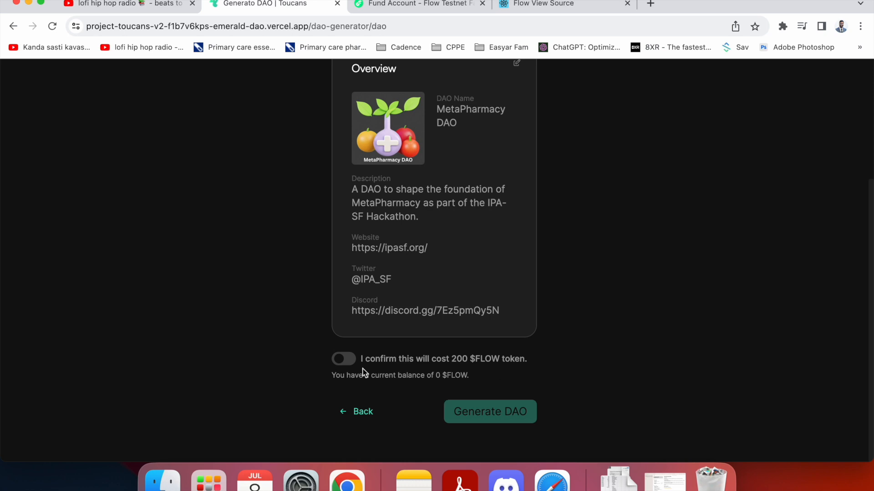
left_click(364, 412)
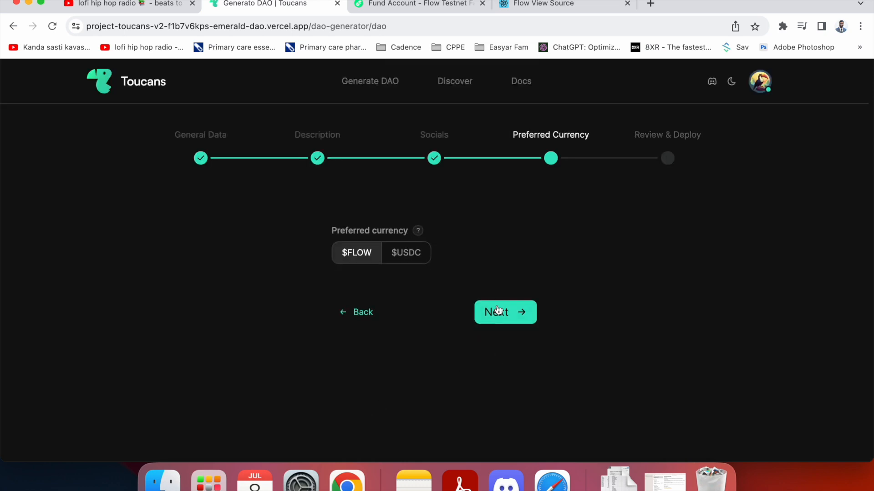
left_click(498, 310)
scroll(498, 310, "down", 5)
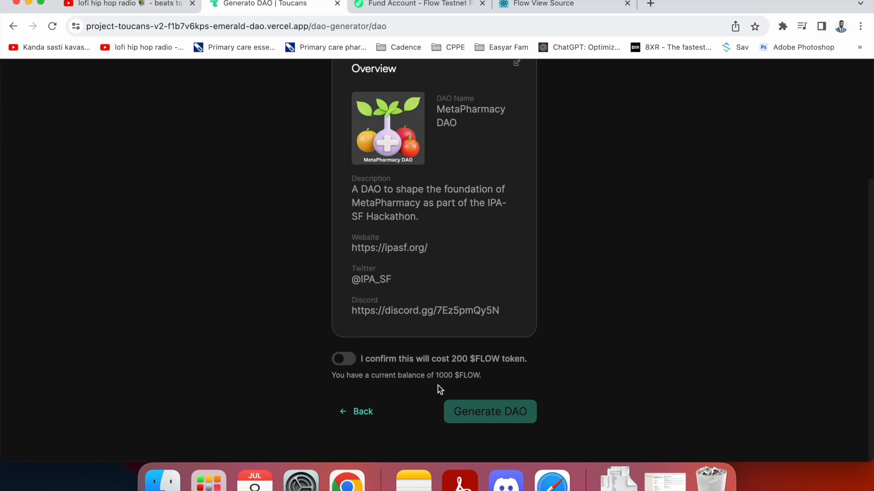
- Confirm the 200 $FLOW token cost of generating the DAO and look over the overview
left_click(344, 362)
scroll(299, 335, "up", 4)
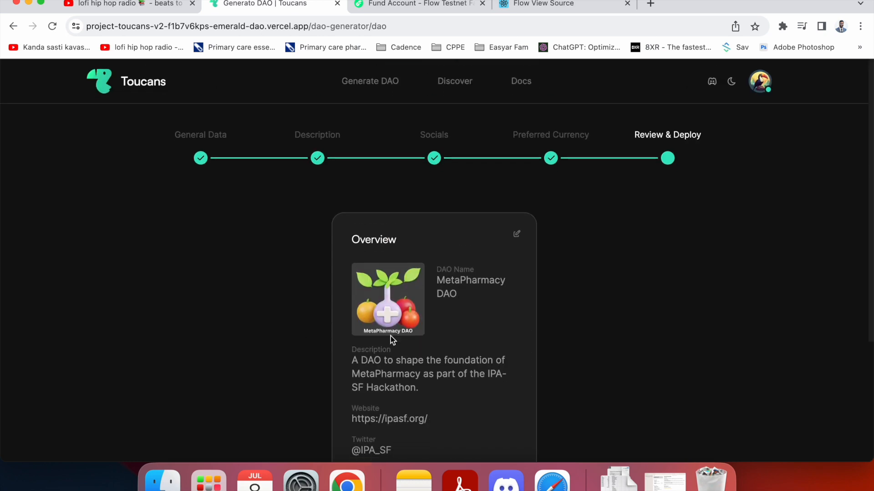
scroll(283, 271, "down", 4)
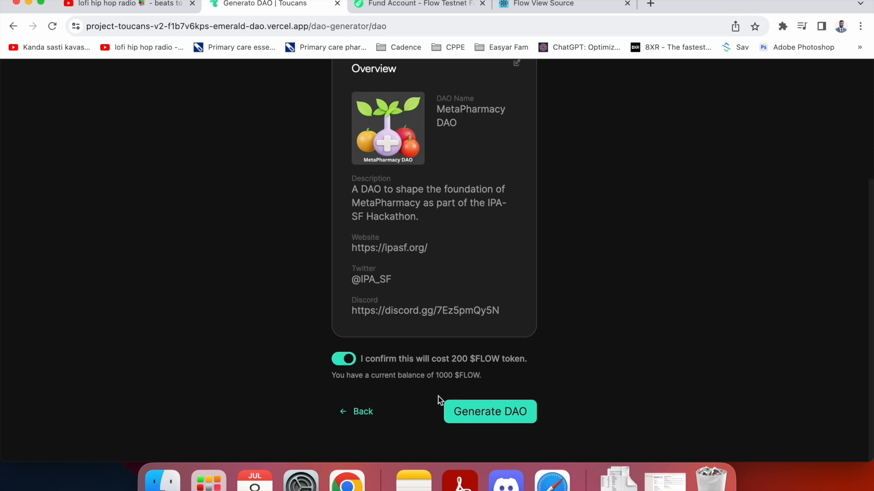
scroll(319, 376, "up", 4)
scroll(320, 376, "down", 5)
- Go back through the DAO setup stages to General Data and review the DAO name, logo and banner image
left_click(366, 411)
left_click(367, 320)
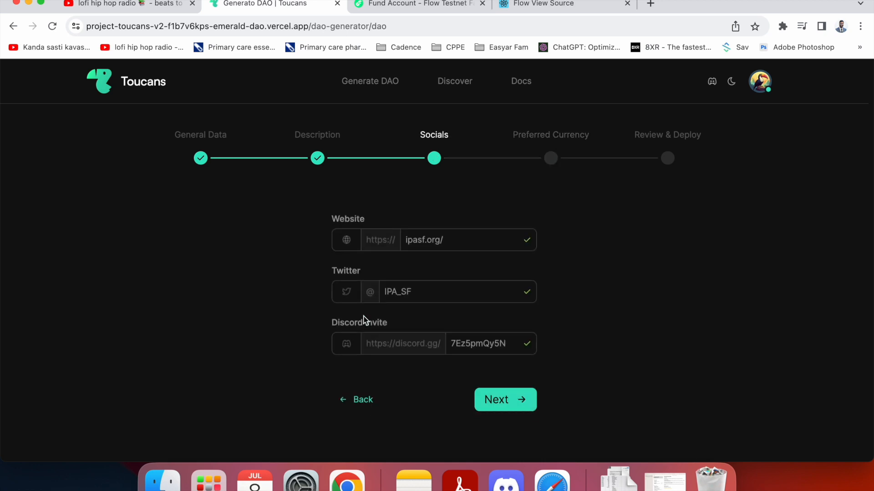
left_click(363, 398)
scroll(363, 399, "down", 3)
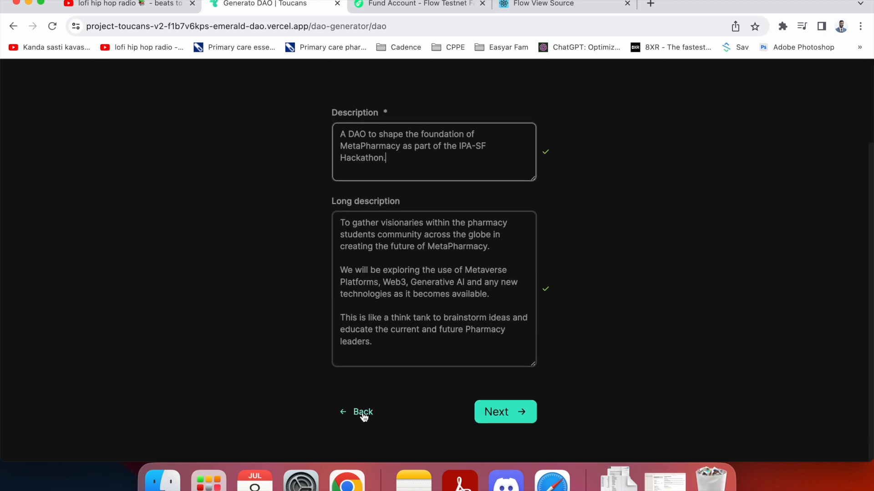
left_click(362, 411)
scroll(278, 278, "up", 2)
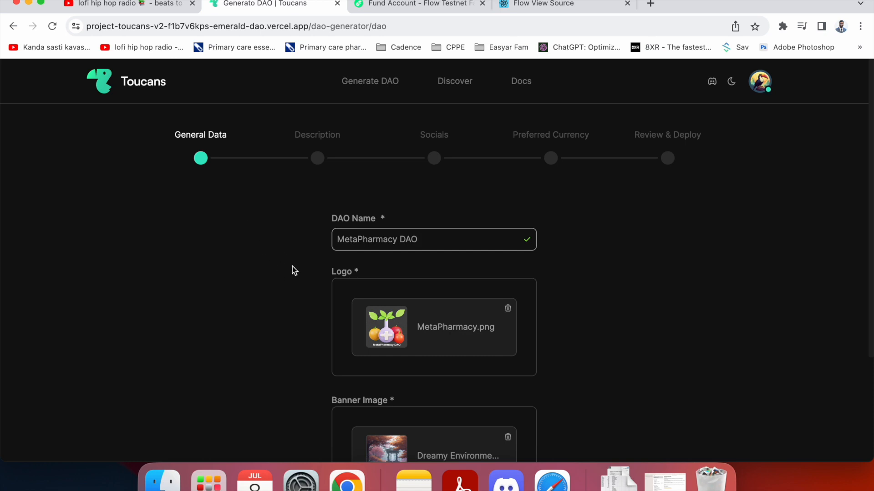
scroll(293, 266, "down", 3)
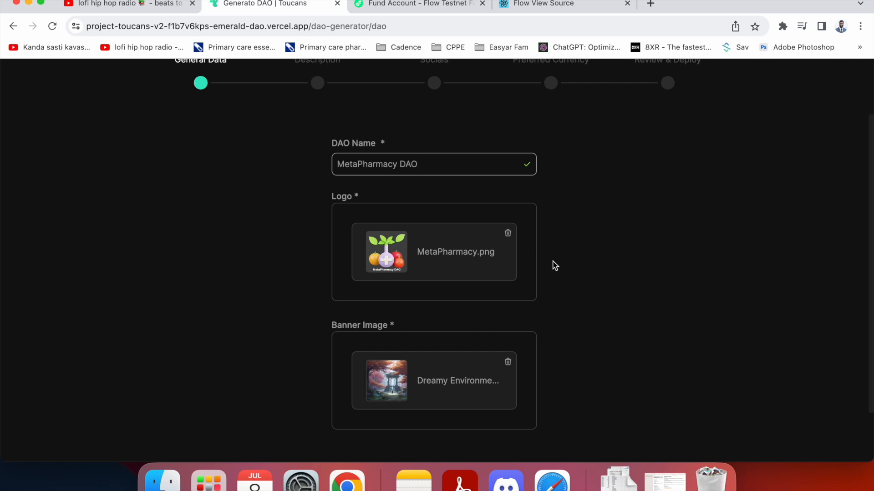
scroll(555, 266, "down", 1)
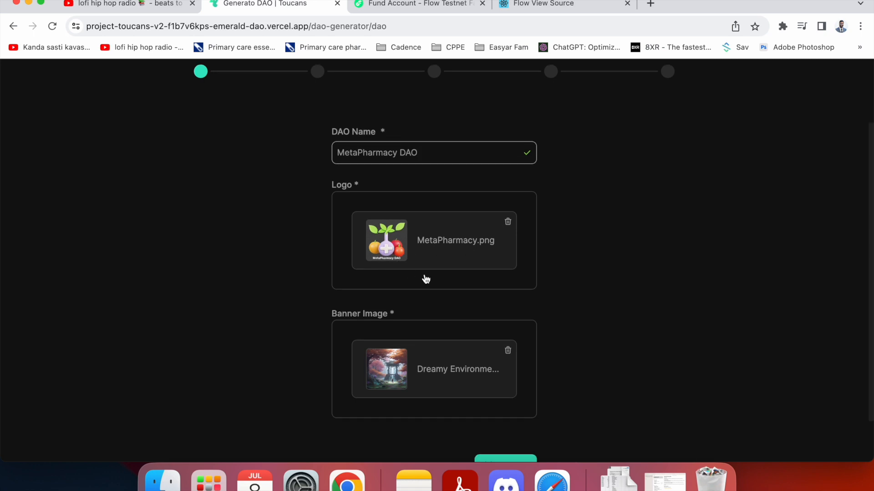
scroll(614, 302, "down", 2)
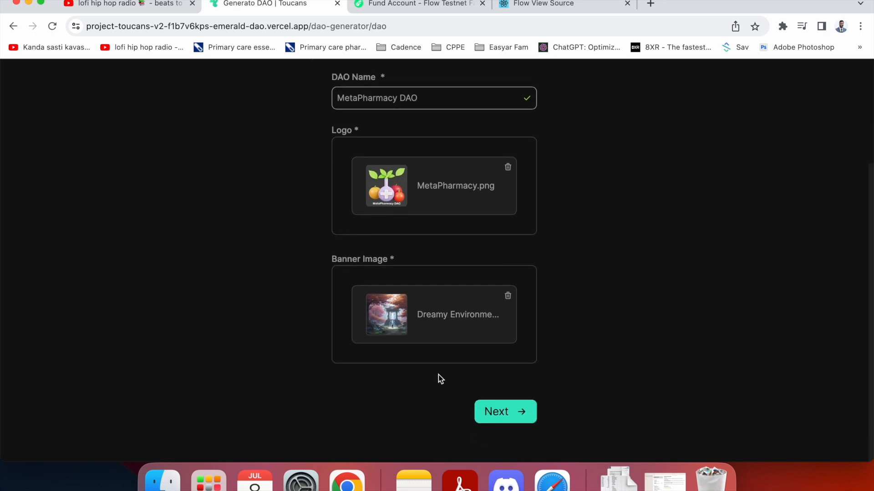
- Review the DAO's descriptions, social links and preferred currency while advancing from General Data to Review & Deploy
left_click(493, 411)
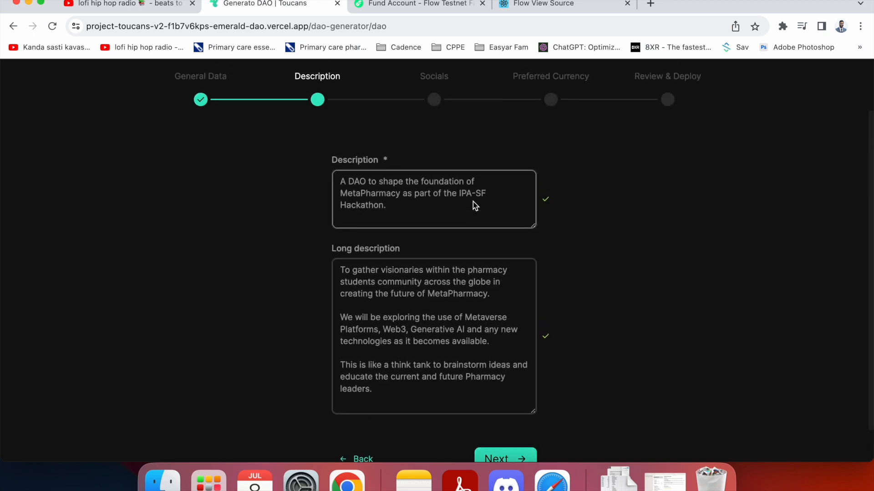
scroll(415, 236, "down", 2)
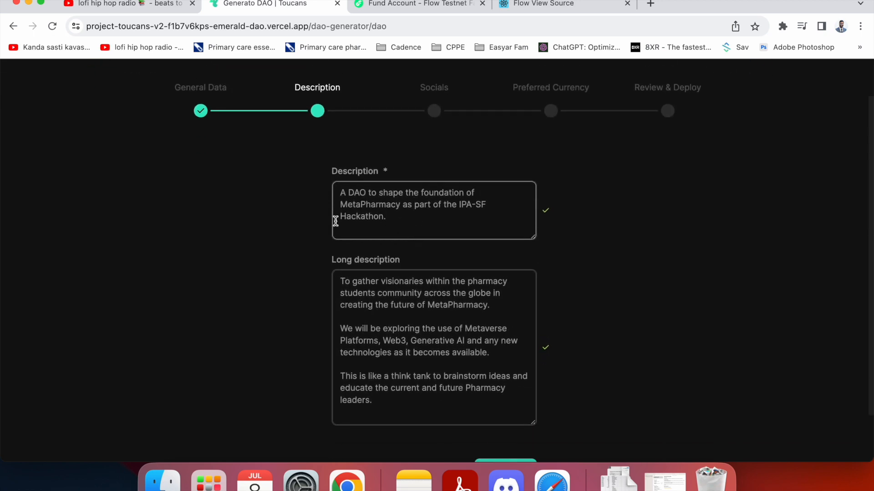
scroll(321, 296, "down", 2)
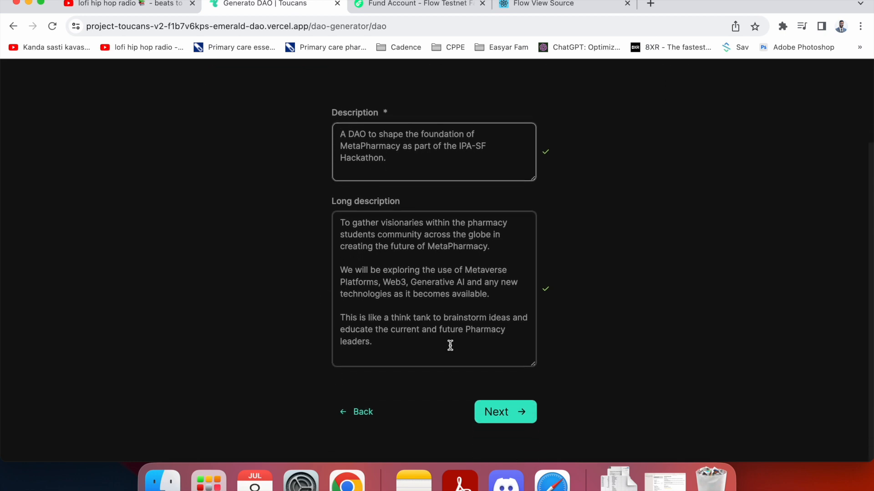
left_click(525, 406)
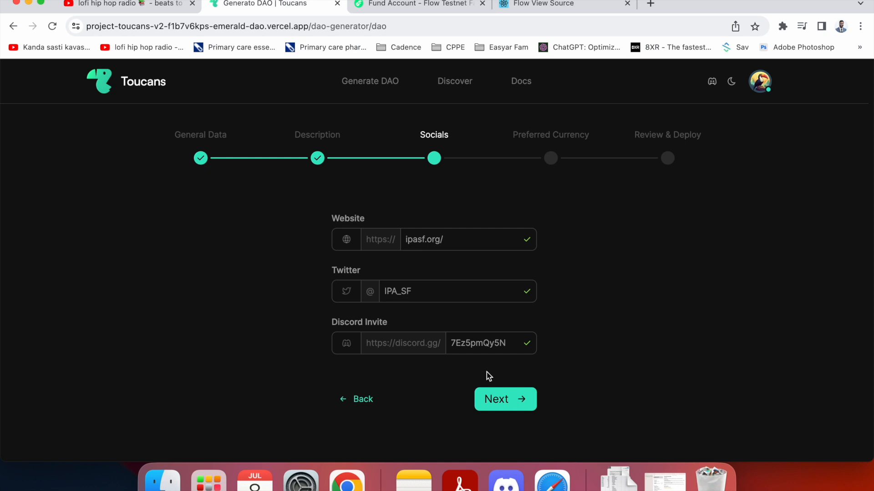
left_click(514, 401)
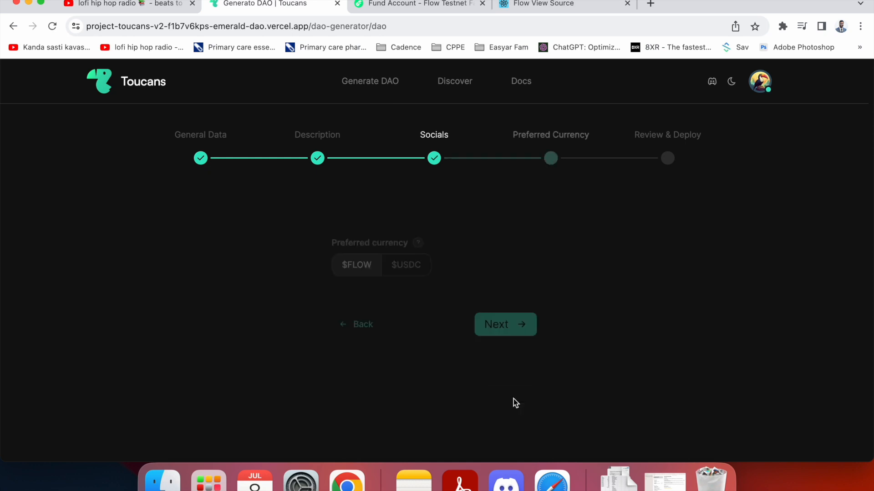
left_click(487, 310)
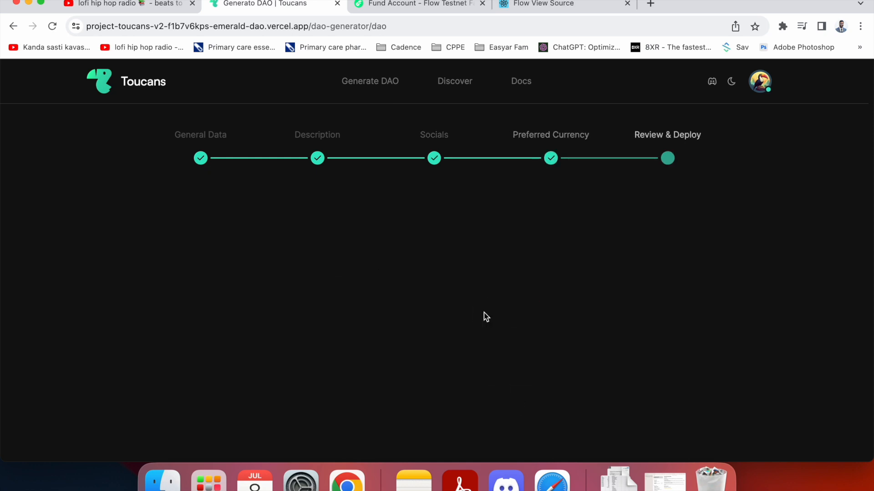
- Confirm the 200 $FLOW token cost, generate the MetaPharmacy DAO and approve its wallet transaction
scroll(419, 271, "down", 3)
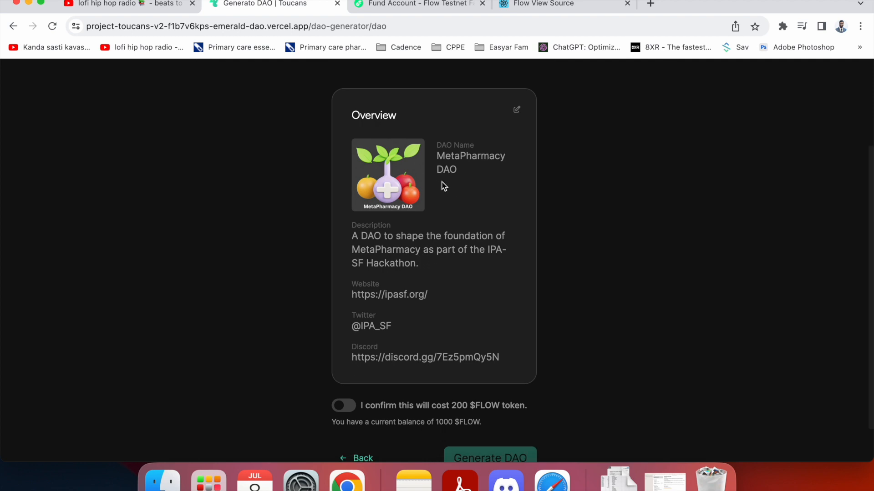
scroll(419, 253, "down", 2)
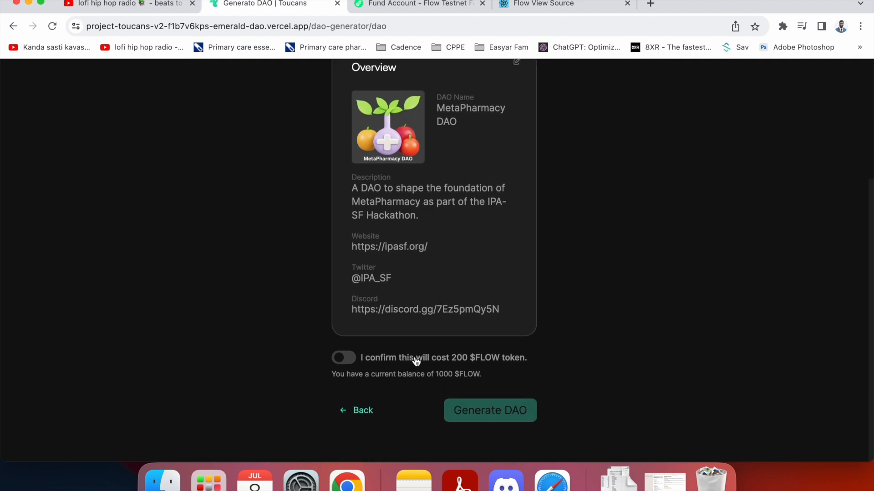
left_click(344, 361)
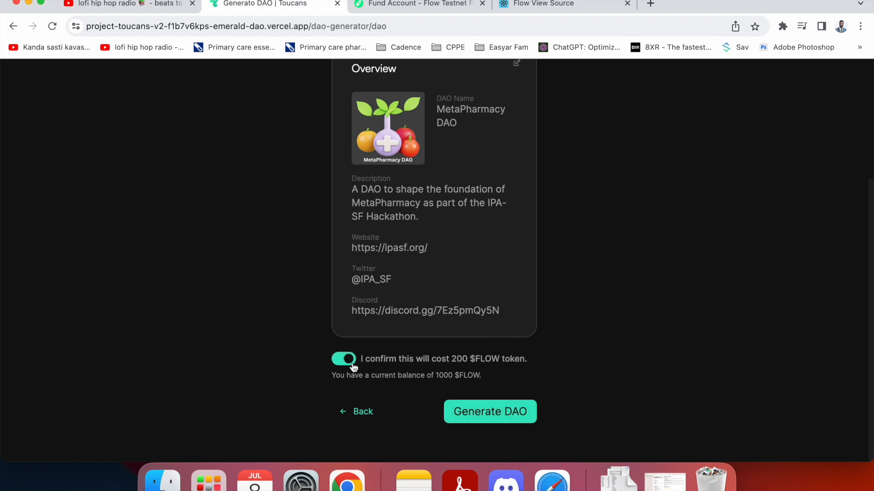
left_click(467, 411)
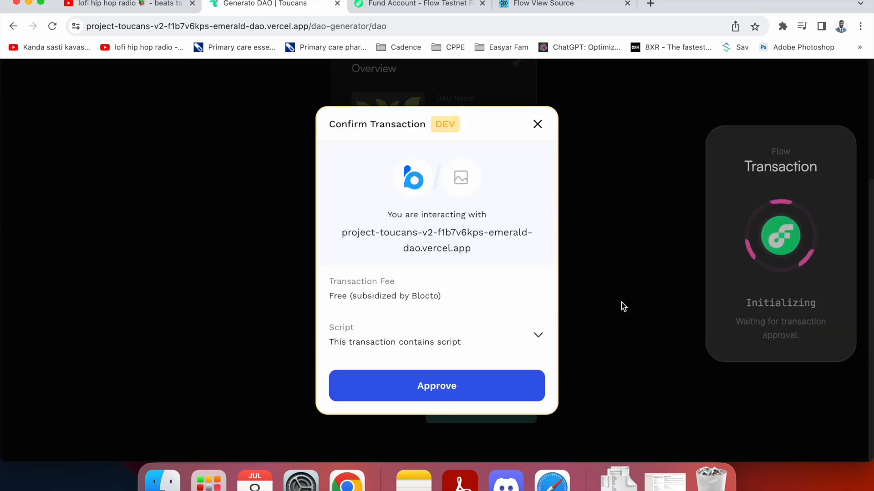
left_click(441, 391)
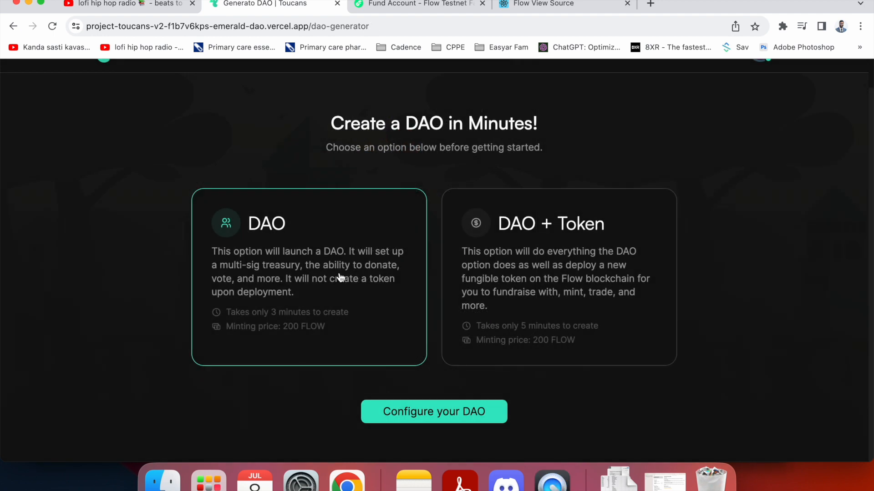
- Start a DAO + Token setup with the DAO name MetaPharmacy DAO and the token name MRX
left_click(538, 278)
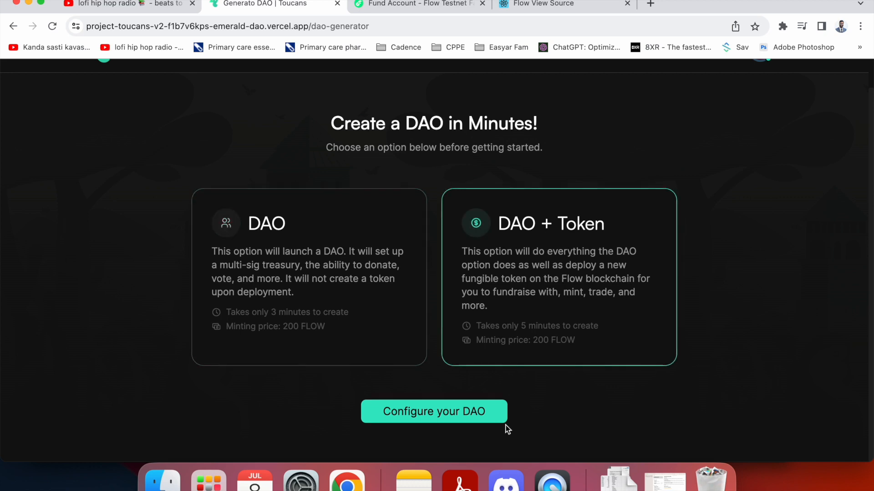
left_click(447, 411)
left_click(382, 232)
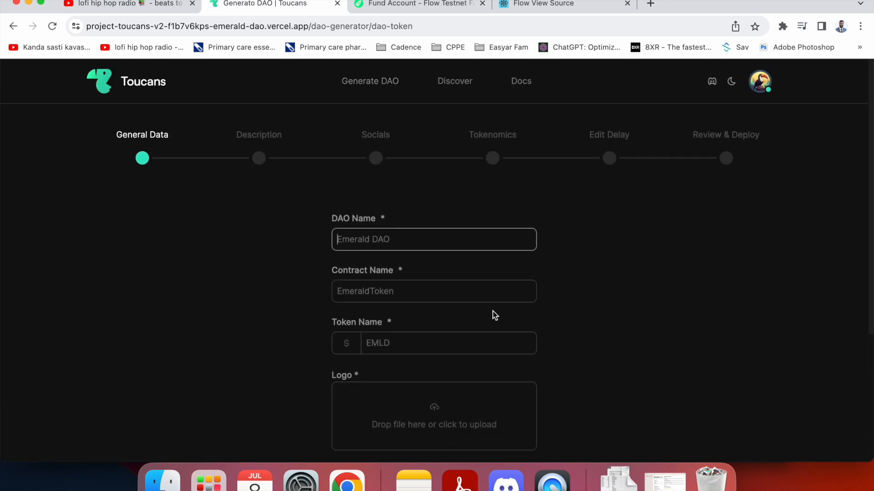
type("MetaPhar")
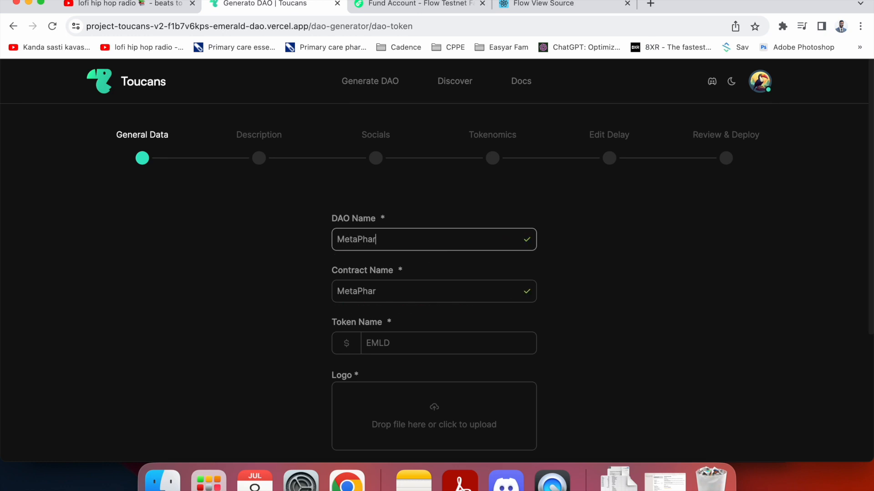
type("macy DAO")
left_click(425, 344)
scroll(427, 346, "down", 1)
type("MRX")
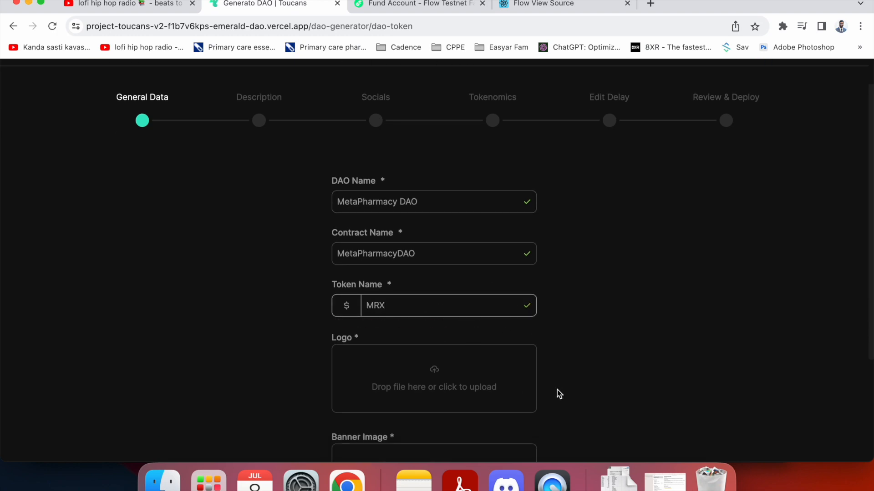
- Upload MetaPharmacy.png from the Downloads folder as the DAO's logo
scroll(519, 371, "down", 4)
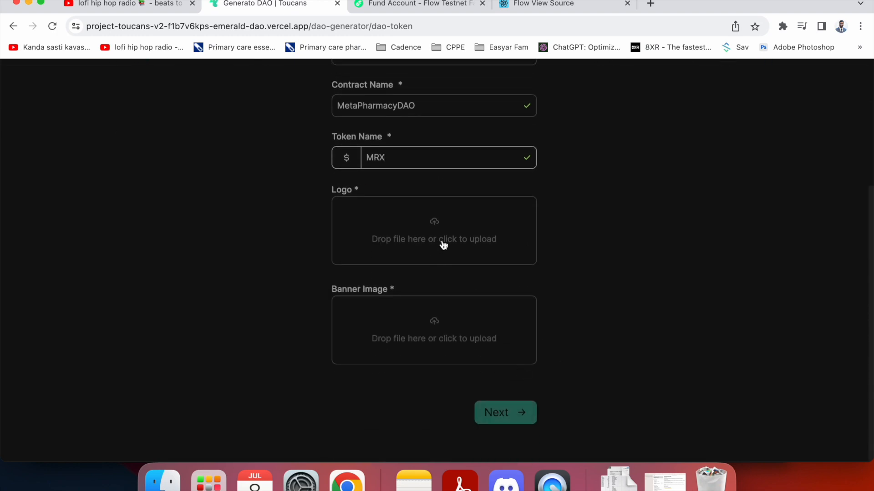
left_click(450, 242)
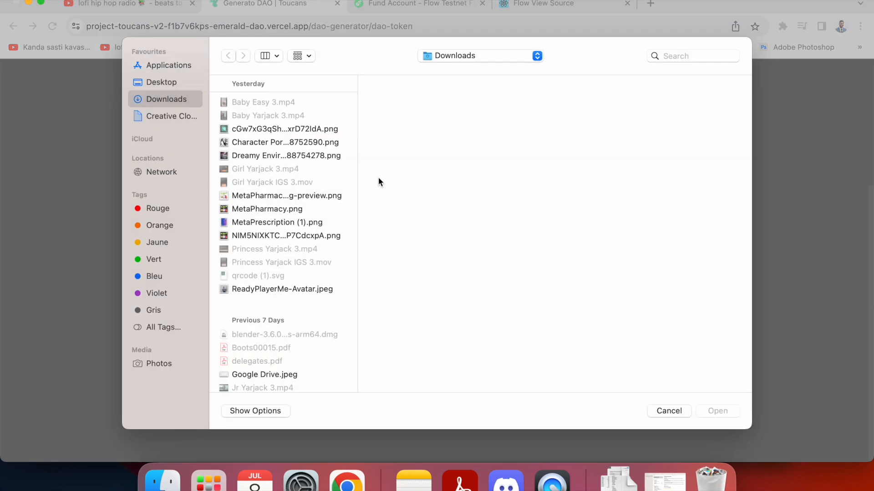
left_click(274, 210)
left_click(717, 409)
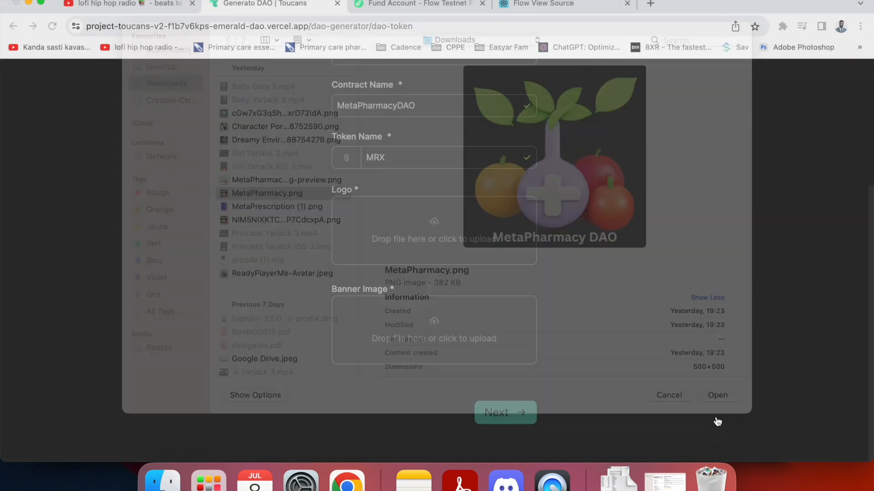
- Upload the Dreamy Envir...88754278.png file from Downloads as the banner image and continue to the Description stage
left_click(433, 351)
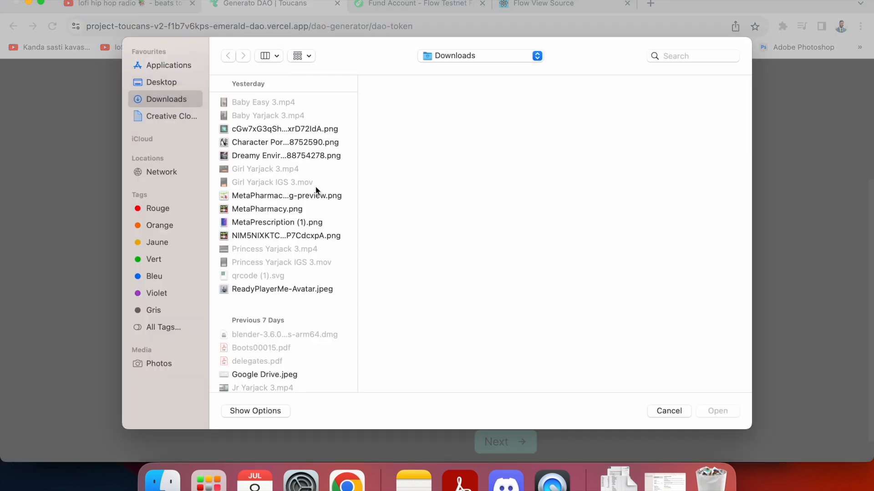
left_click(287, 197)
left_click(289, 209)
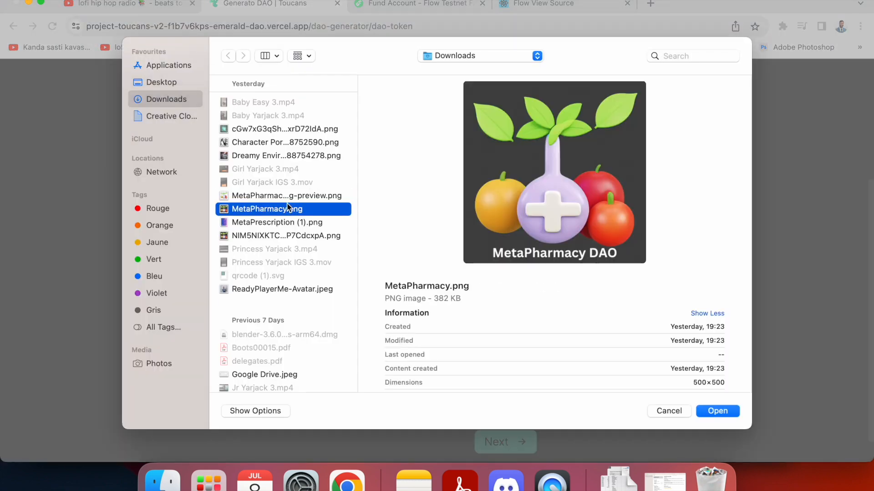
left_click(269, 142)
left_click(269, 129)
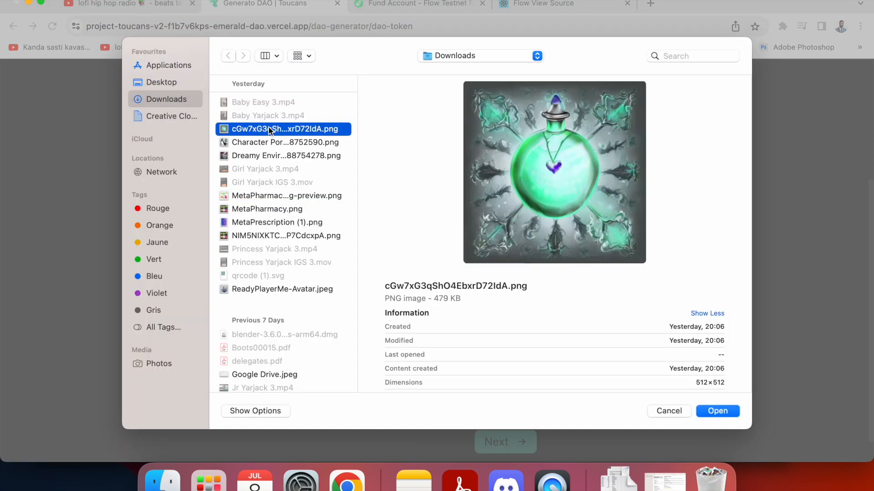
left_click(256, 156)
left_click(710, 411)
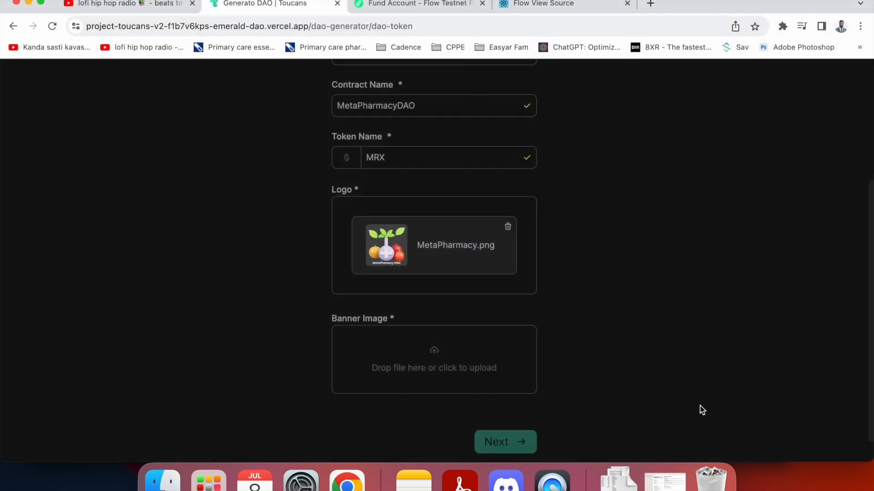
scroll(558, 401, "down", 3)
left_click(521, 410)
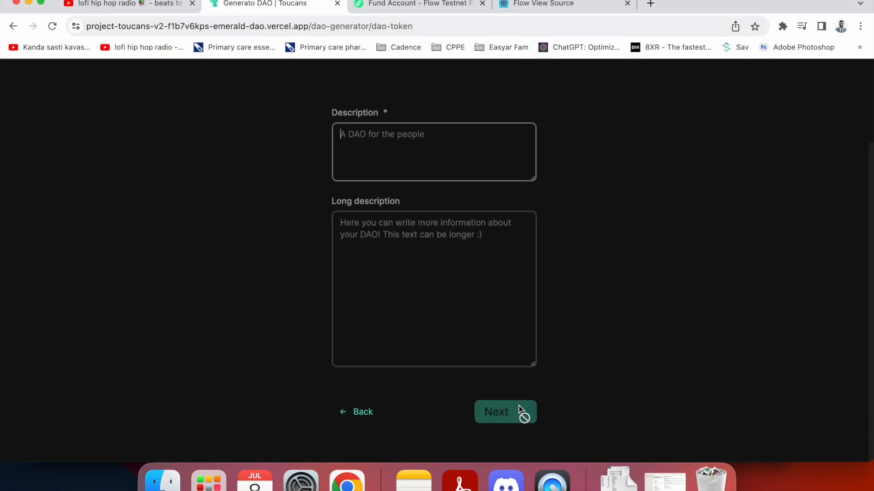
- Copy the short description from the MetaPharmacy DAO note in Notes into the DAO's Description field
left_click(414, 480)
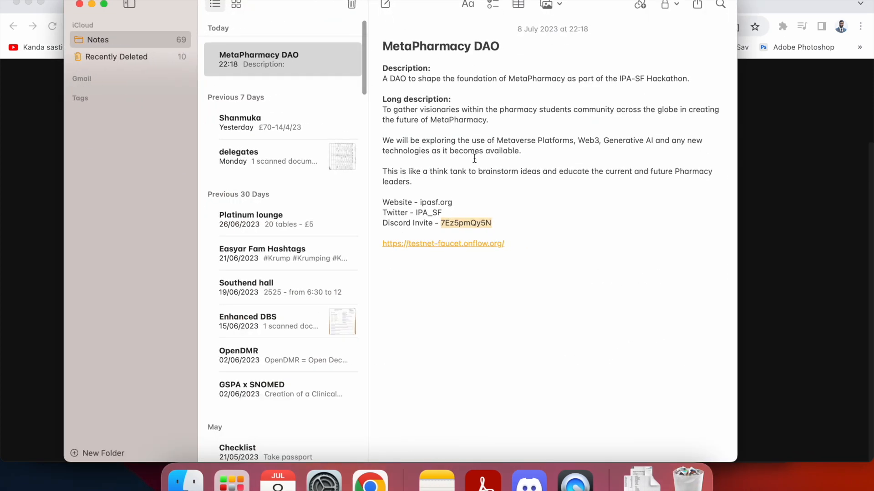
left_click_drag(701, 79, 374, 77)
key("super+c")
key("super+Tab")
key("super+v")
- Copy the three-paragraph long description from the note into the Long description field and continue to Socials
key("super+Tab")
left_click(493, 206)
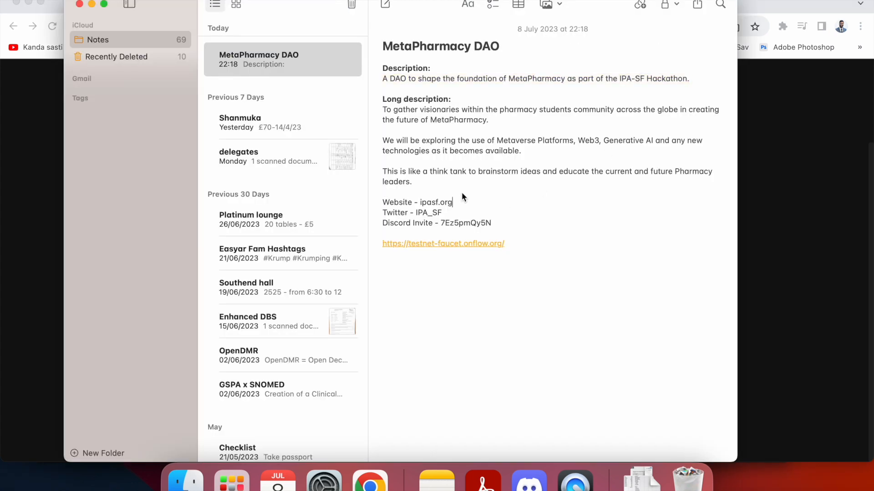
left_click_drag(433, 182, 378, 111)
key("super+c")
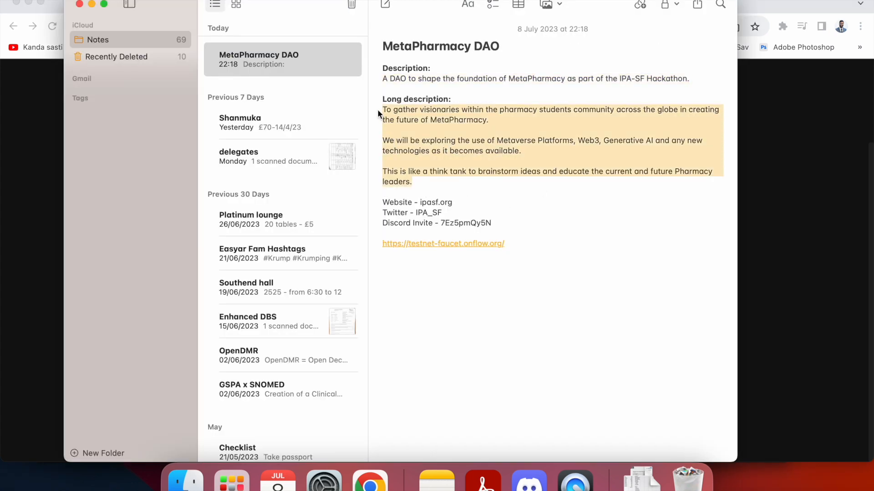
key("super+Tab")
left_click(428, 270)
key("super+v")
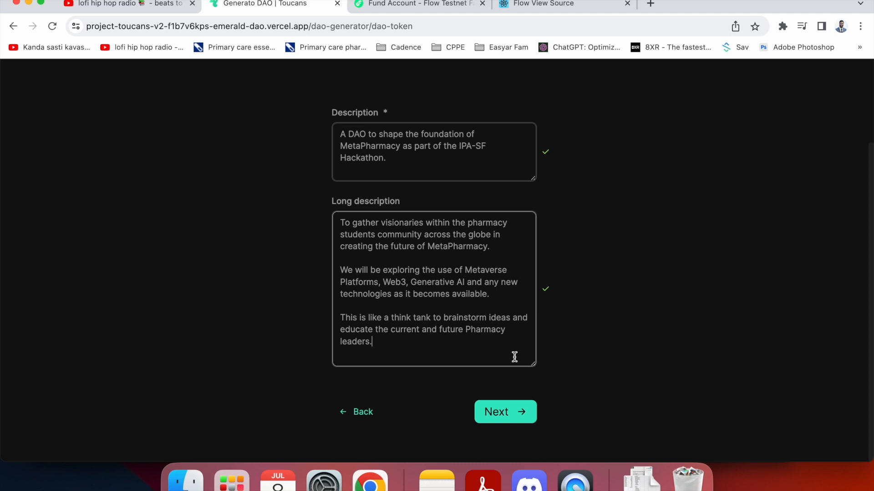
left_click(496, 412)
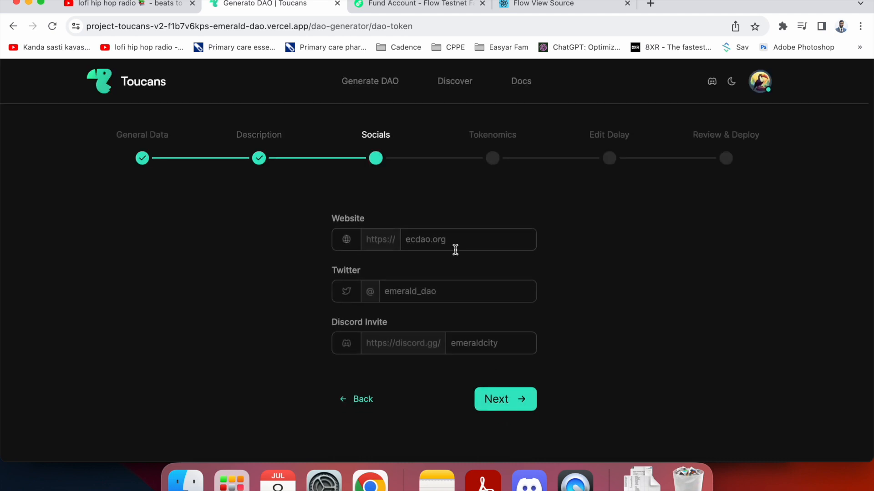
- Copy the website address ipasf.org from the note into the DAO's Website field
key("super+Tab")
left_click(443, 180)
left_click_drag(420, 202, 455, 200)
key("super+c")
key("super+Tab")
left_click(437, 237)
key("super+v")
- Copy the Twitter handle IPA_SF from the note into the DAO's Twitter field
key("super+Tab")
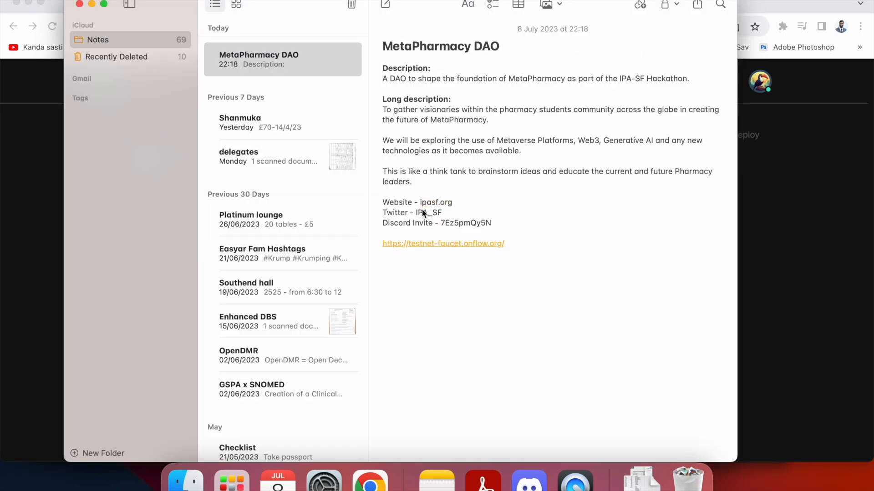
left_click_drag(416, 212, 440, 212)
key("super+c")
key("super+Tab")
left_click(436, 292)
key("super+v")
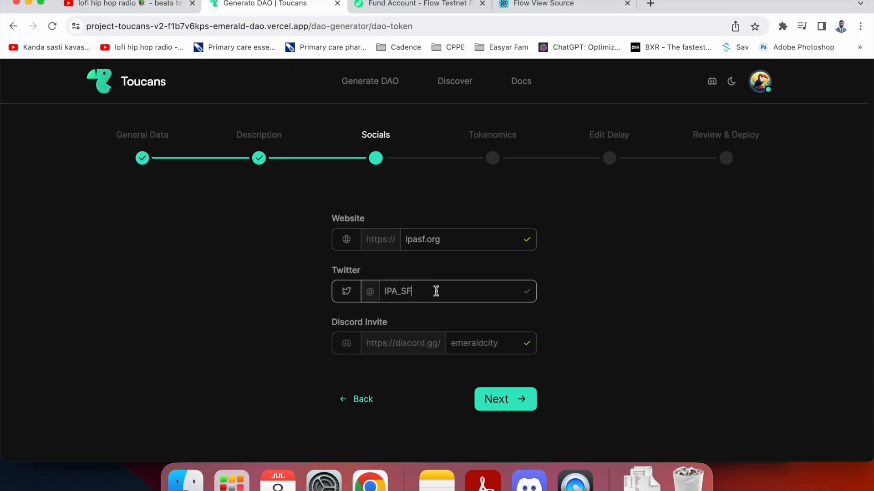
- Copy the Discord invite 7Ez5pmQy5N from the note into the Discord Invite field and continue to Tokenomics
key("super+Tab")
left_click_drag(440, 223, 494, 222)
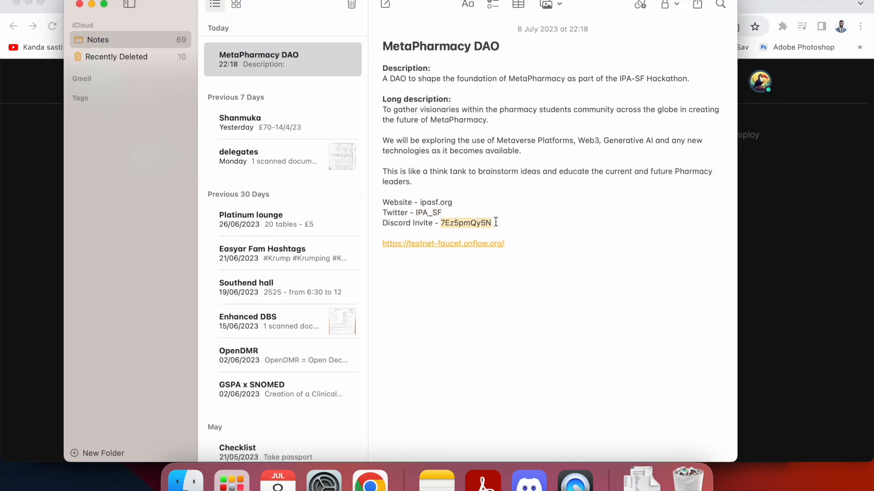
key("super+c")
key("super+Tab")
left_click(487, 342)
key("super+v")
left_click(503, 395)
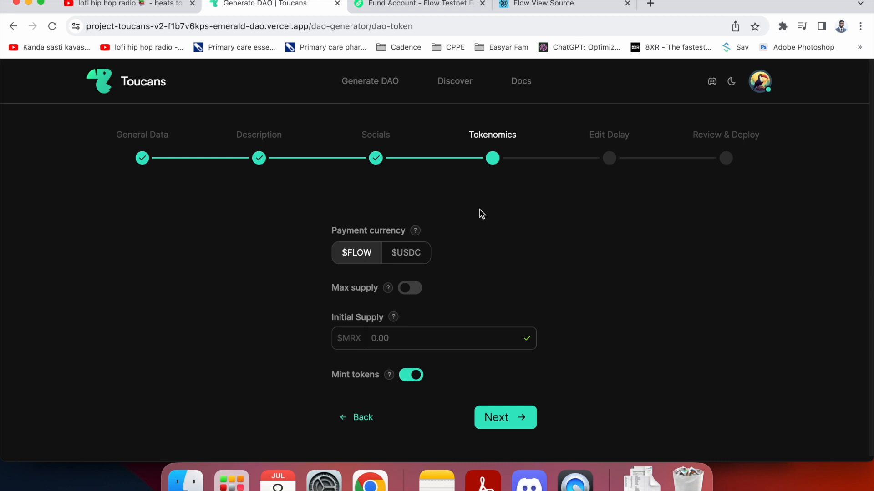
- Enable a maximum supply for the $MRX token and set it to 1,000,000
mouse_move(389, 292)
left_click(412, 291)
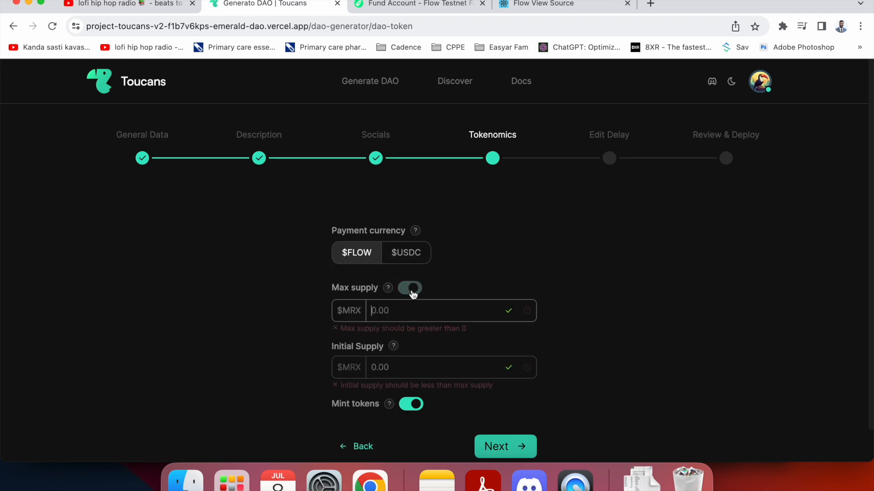
scroll(413, 294, "down", 1)
mouse_move(389, 373)
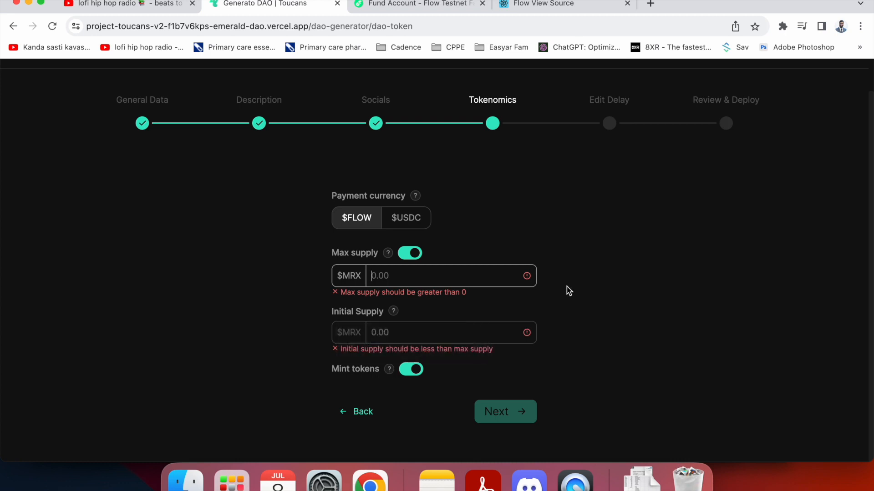
left_click(445, 280)
type("1")
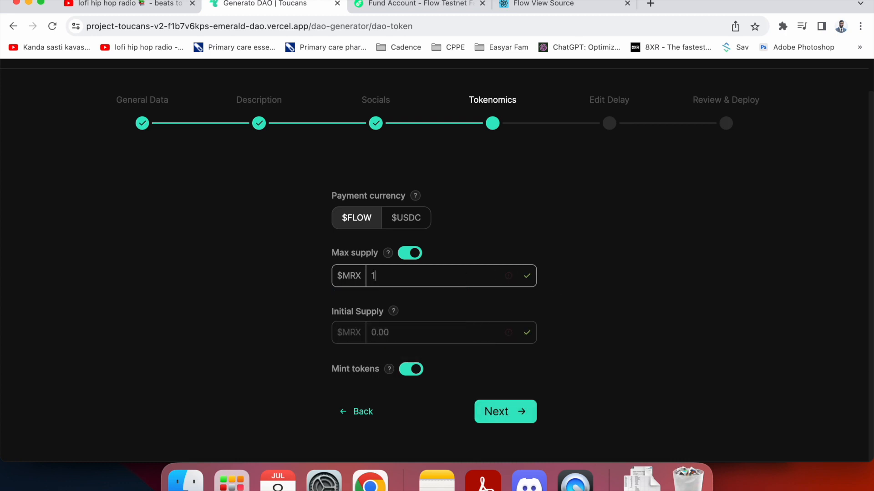
type("0,000,000")
key("BackSpace")
- Set the initial $MRX supply to 200,000 and continue to Edit Delay
left_click(411, 332)
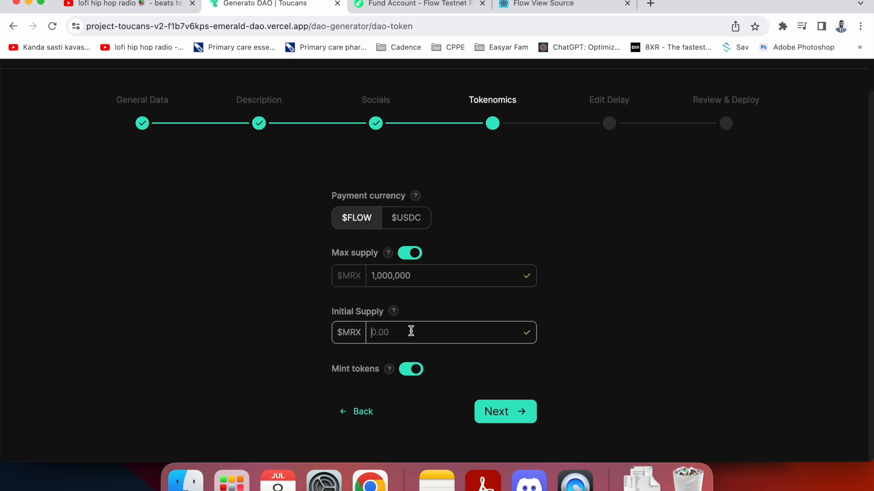
type("200000")
left_click(509, 411)
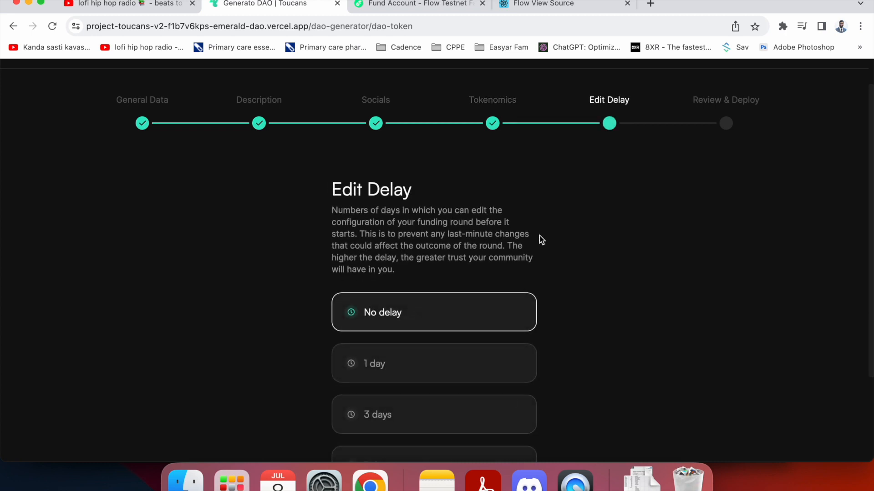
- Keep the edit delay at No delay and continue to Review & Deploy to look over the DAO overview
scroll(539, 236, "down", 3)
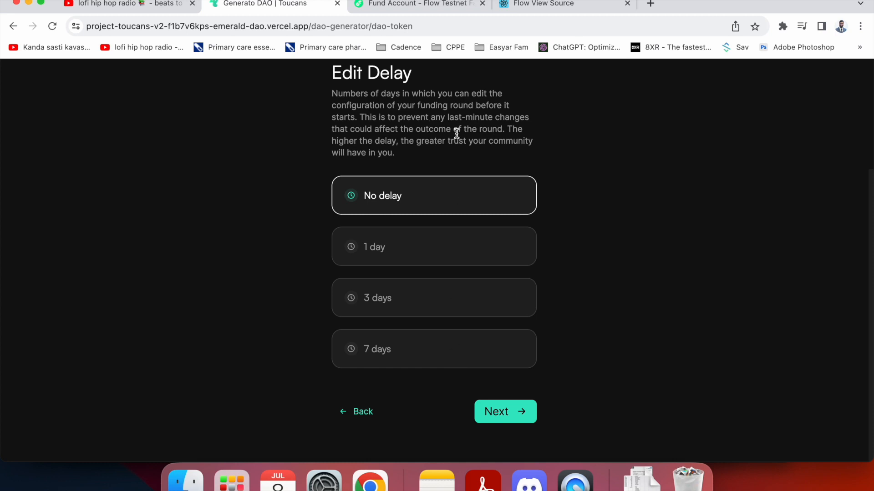
scroll(572, 230, "up", 4)
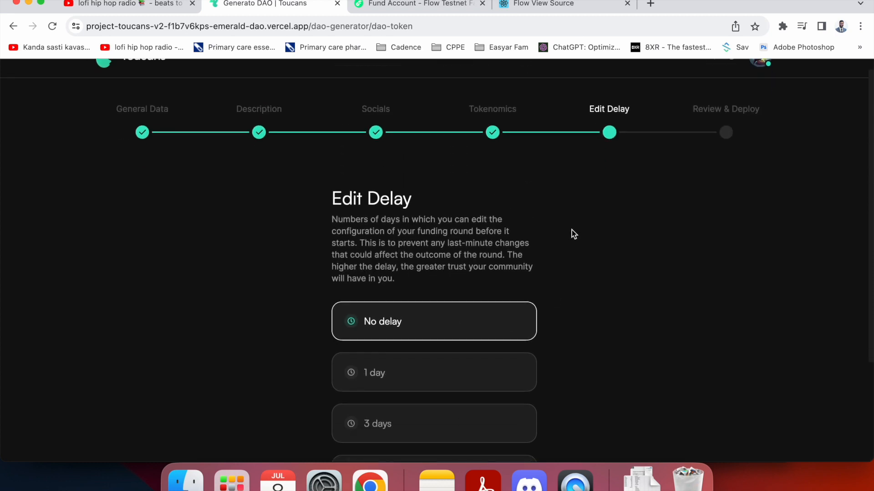
scroll(571, 230, "down", 3)
left_click(498, 410)
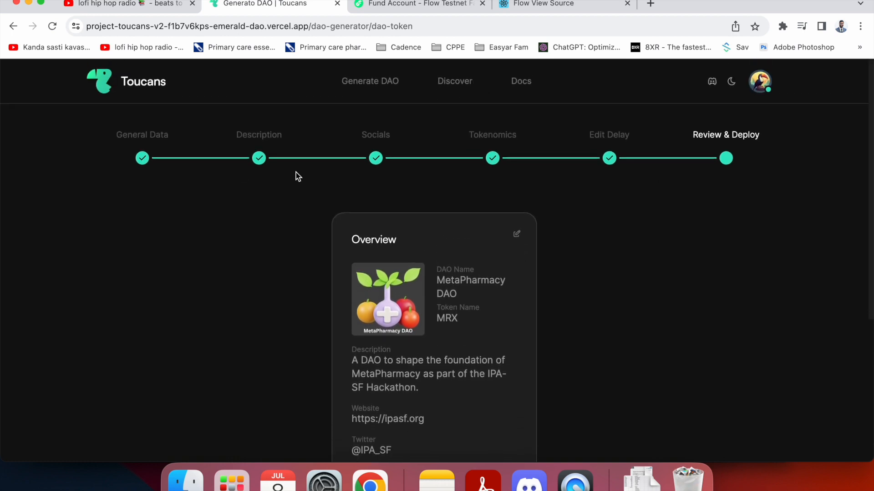
scroll(523, 191, "down", 4)
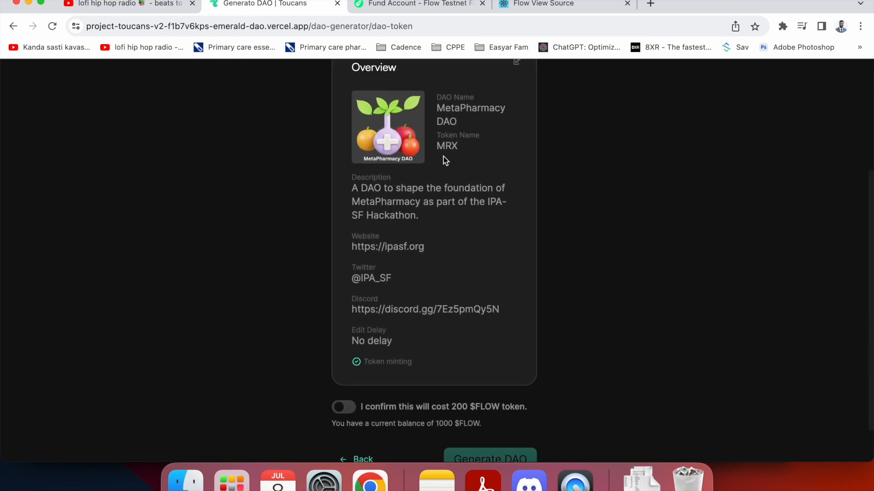
- Confirm the 200 $FLOW cost of generating the DAO and review the overview details
scroll(419, 223, "down", 2)
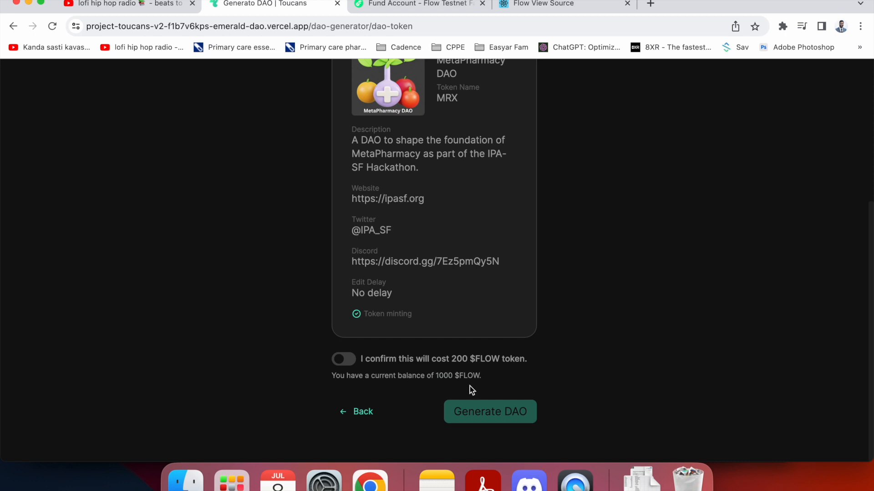
left_click(344, 366)
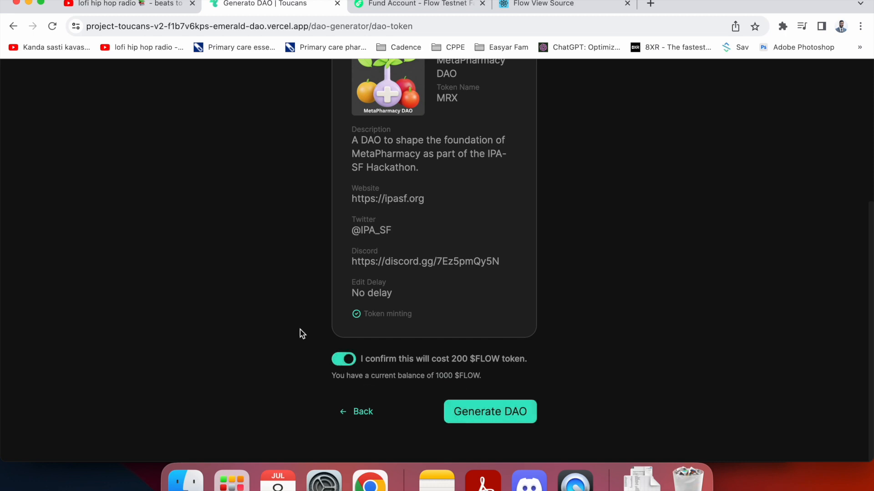
scroll(396, 316, "up", 2)
scroll(396, 316, "up", 2)
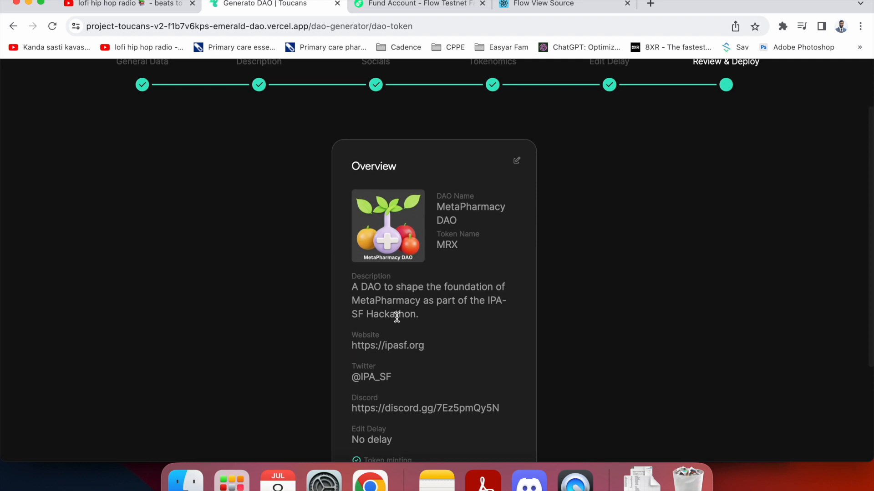
scroll(396, 317, "down", 4)
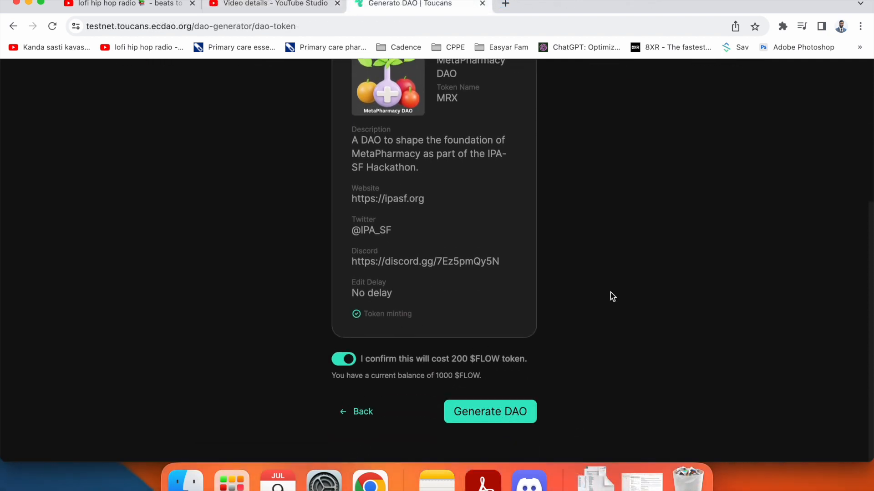
- Generate the MetaPharmacy DAO from the reviewed overview and approve the Blocto transaction
scroll(610, 296, "up", 5)
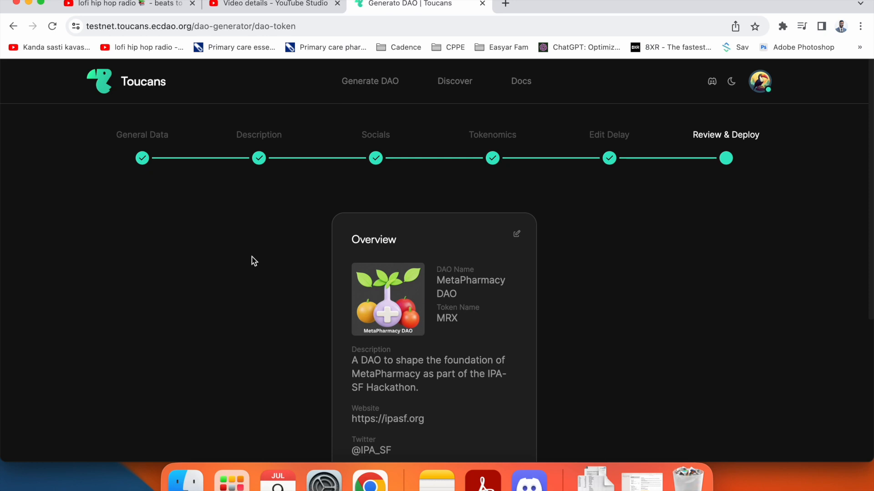
scroll(382, 250, "down", 5)
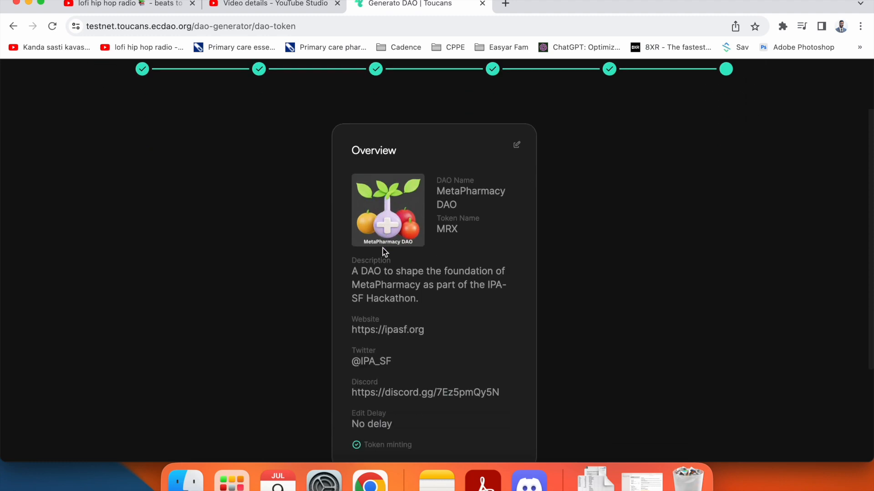
scroll(224, 208, "up", 5)
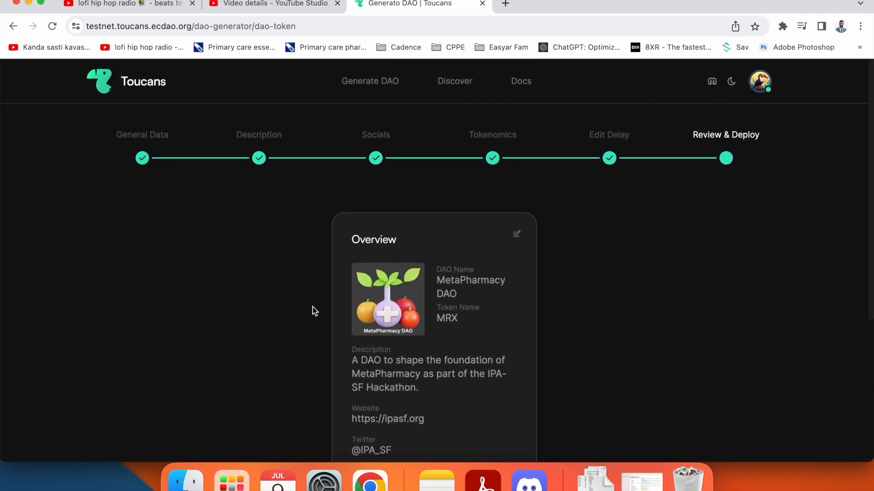
scroll(319, 309, "down", 5)
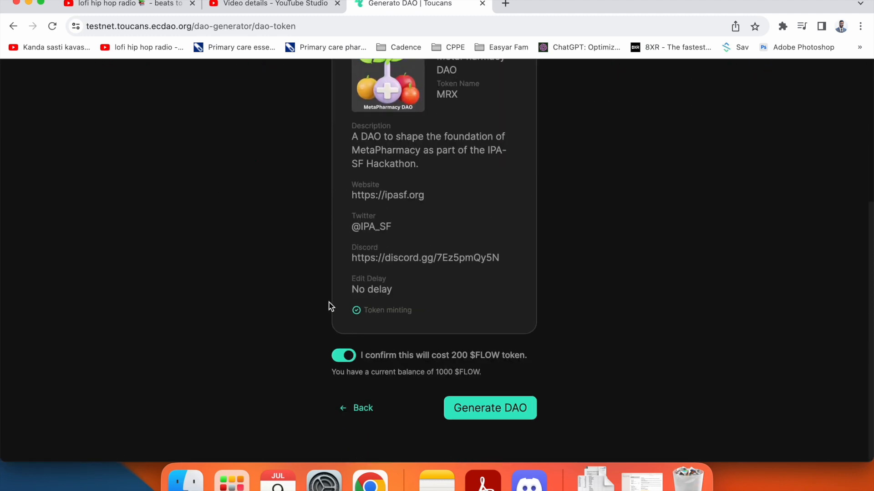
left_click(501, 421)
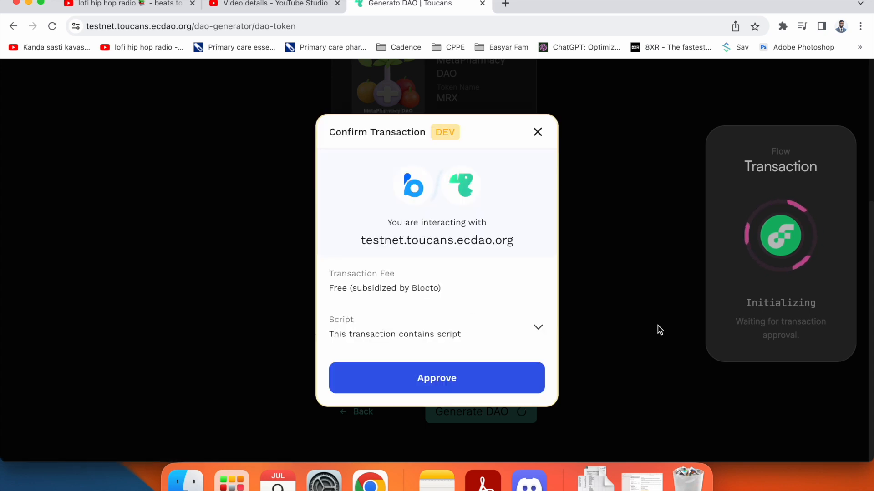
left_click(449, 381)
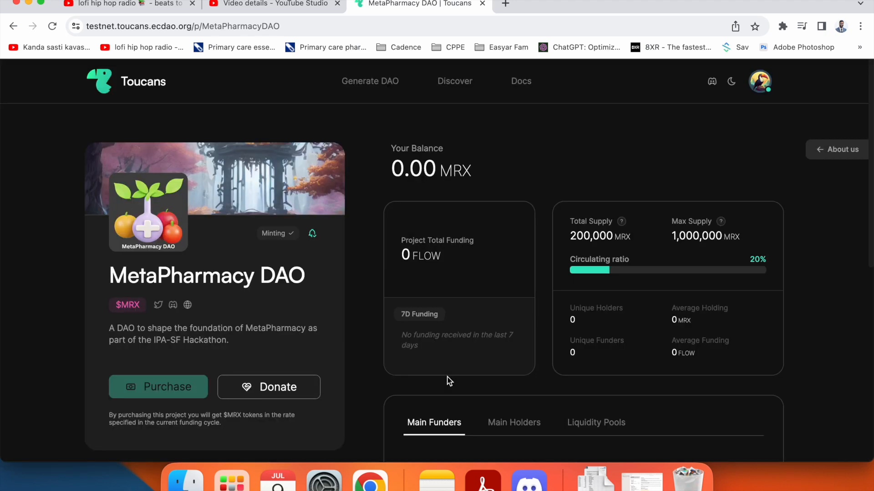
- Look over the MetaPharmacy DAO project page, including its funding, token supply, funders and recent activity
scroll(367, 230, "down", 1)
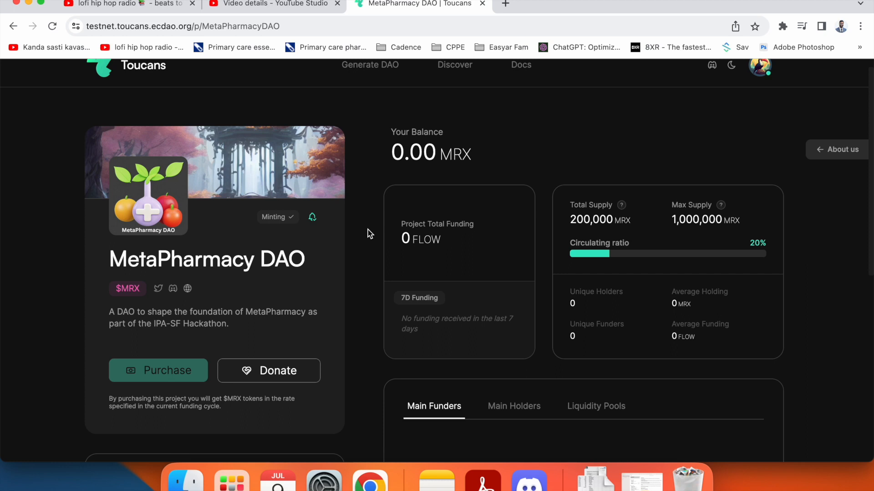
scroll(367, 230, "down", 2)
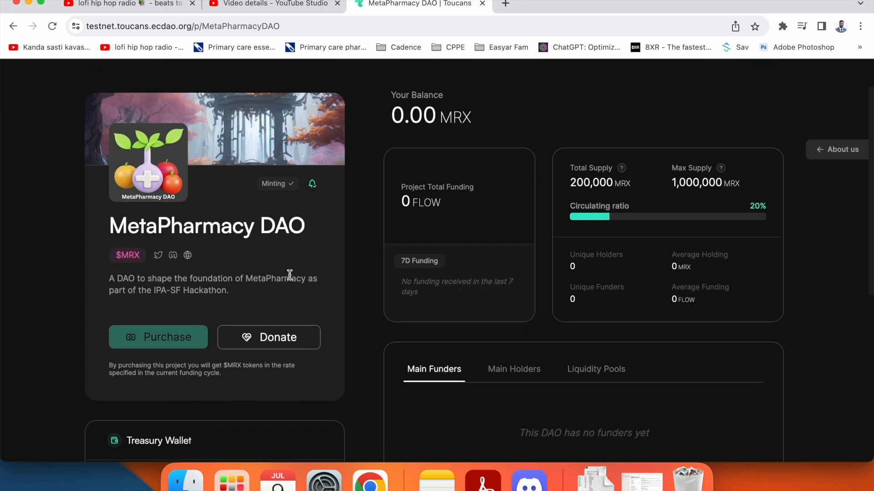
scroll(290, 275, "down", 4)
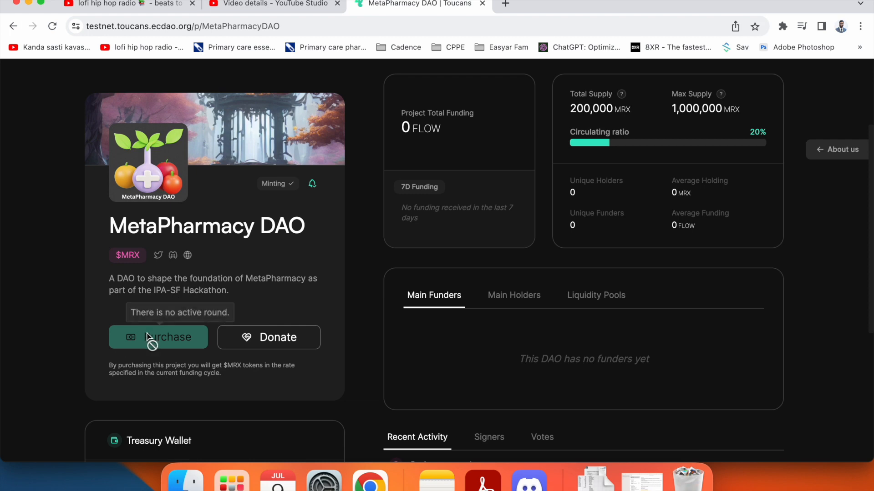
scroll(220, 391, "down", 3)
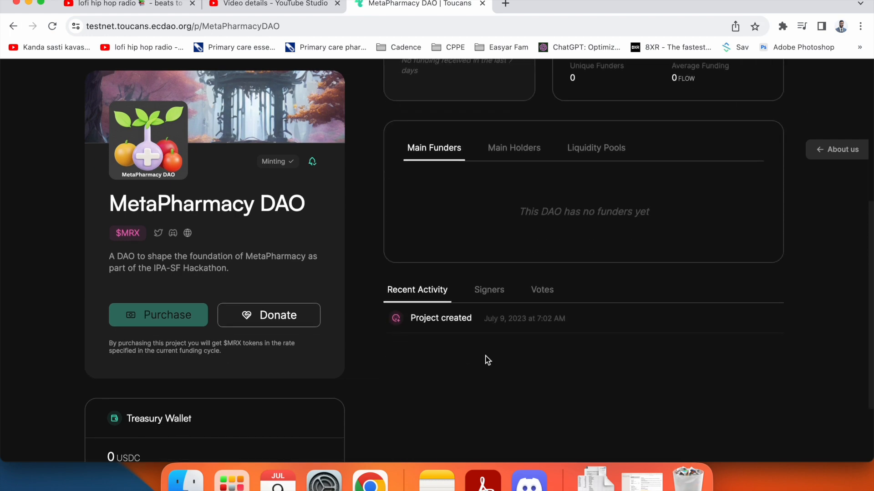
scroll(492, 324, "up", 6)
scroll(493, 325, "down", 1)
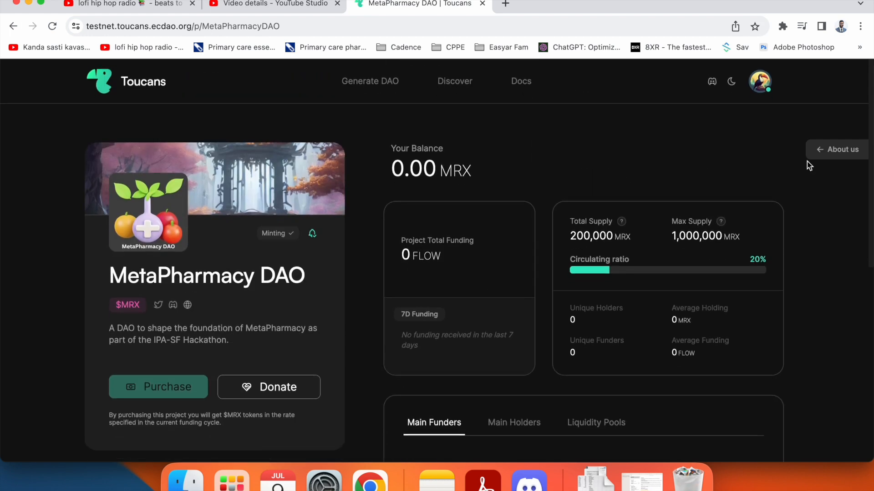
- Open the DAO Manager for the MetaPharmacy DAO
left_click(759, 82)
left_click(370, 81)
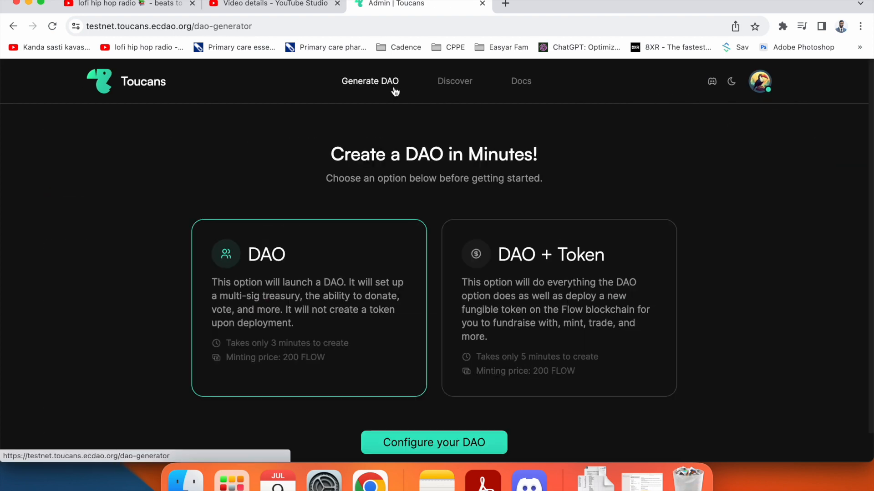
left_click(760, 84)
left_click(706, 193)
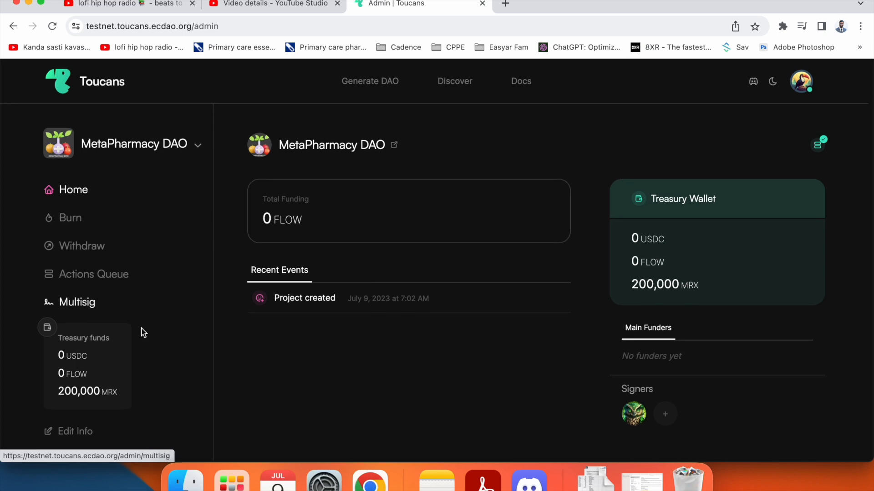
- Look through the MetaPharmacy DAO's Burn, Withdraw, Actions Queue and Multisig management pages
left_click(69, 219)
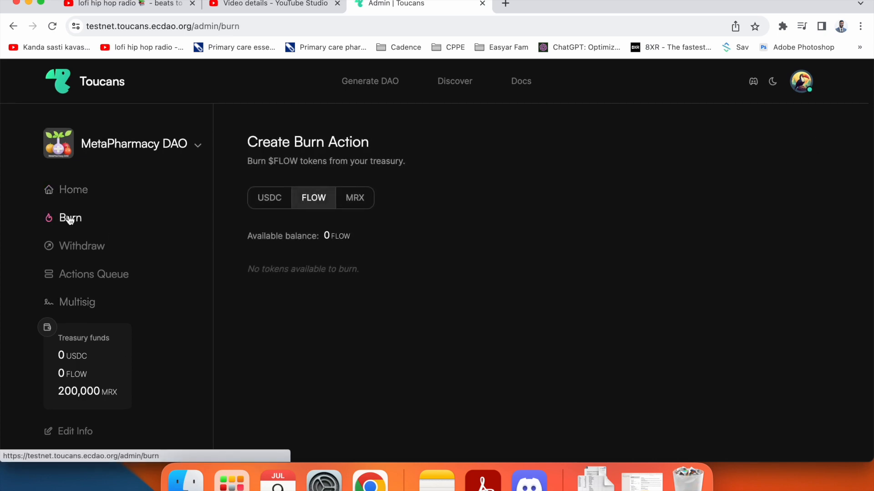
left_click(81, 247)
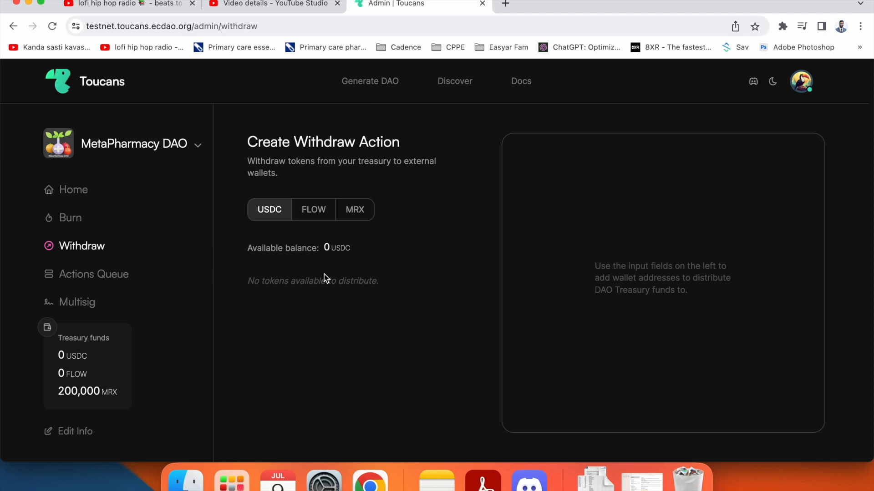
left_click(97, 277)
left_click(76, 304)
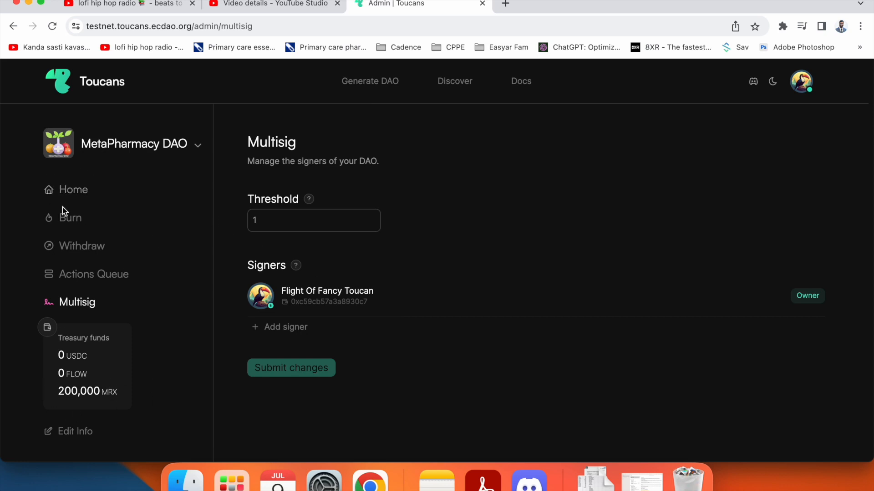
- Return to the DAO Manager's Home overview and open the connected wallet's Profile page
left_click(70, 190)
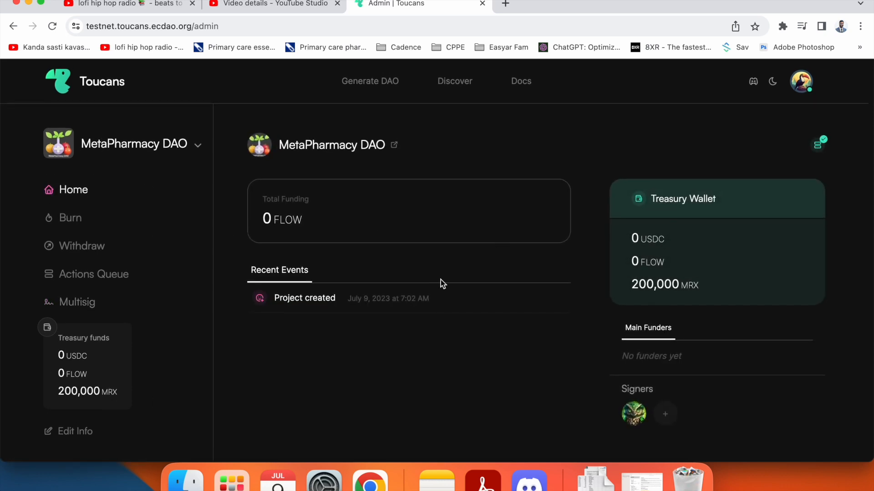
left_click(807, 87)
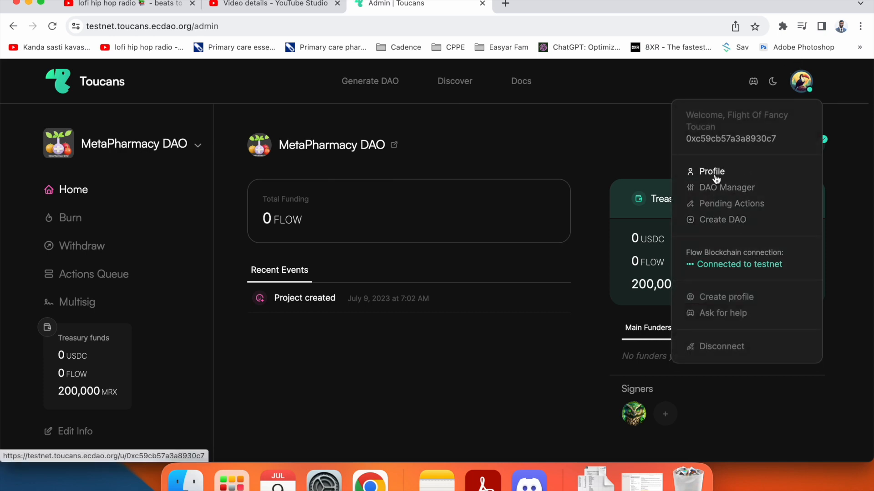
left_click(692, 171)
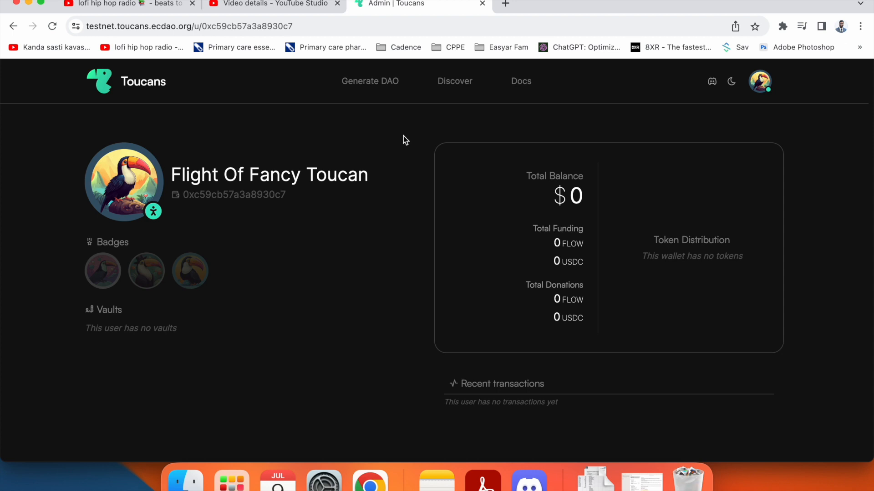